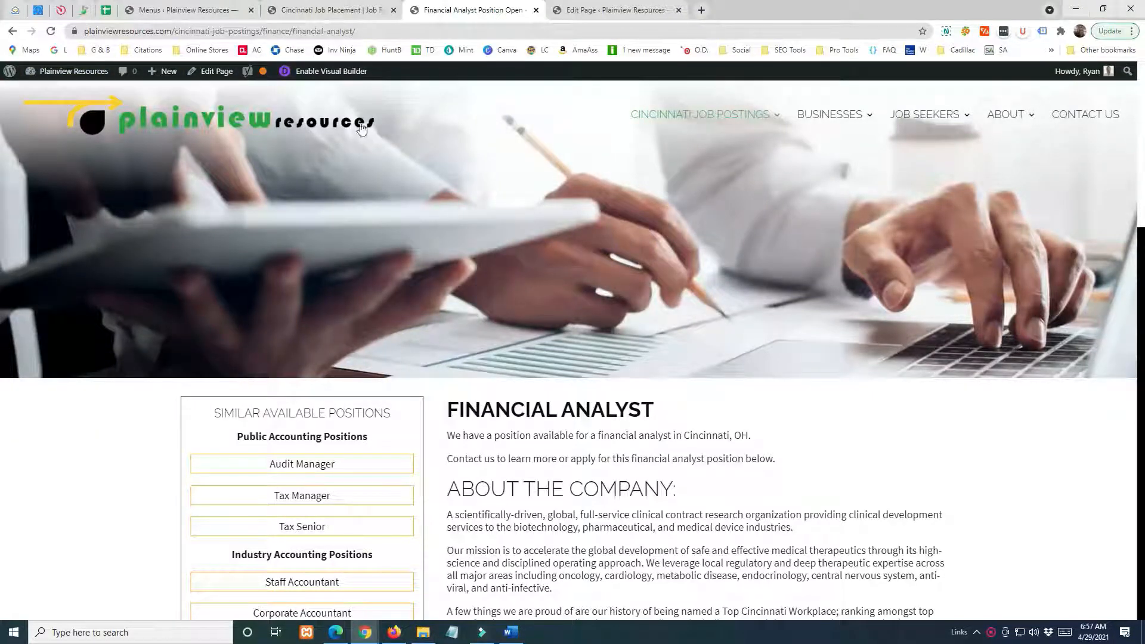
Open the Financial Analyst page for editing and switch the Divi Builder to its desktop visual view.
click(216, 73)
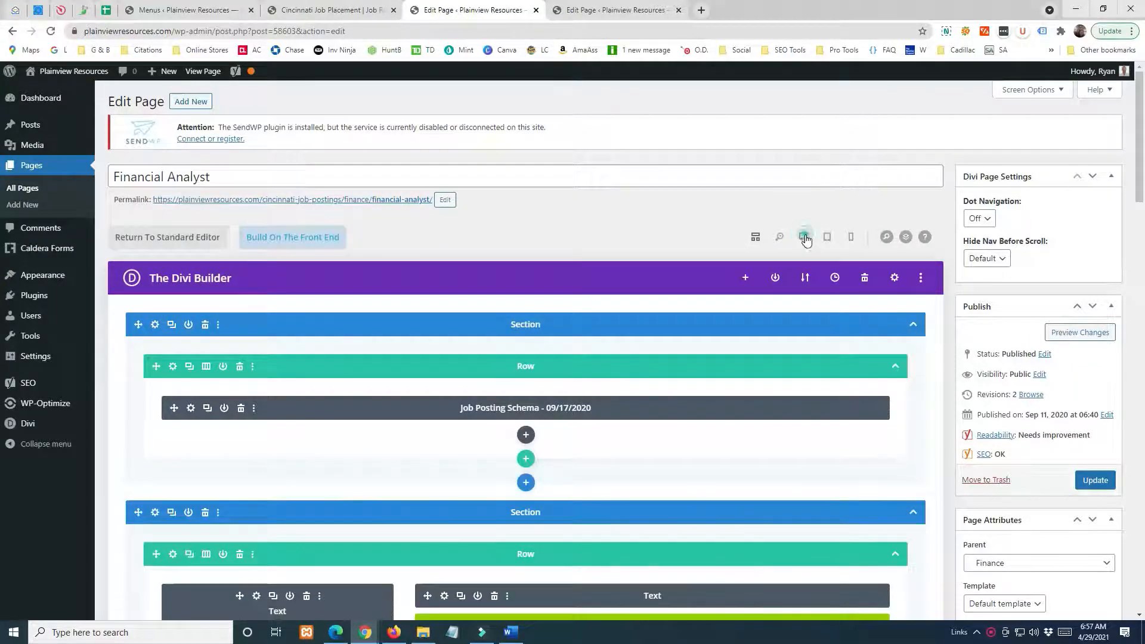
click(805, 237)
scroll(571, 153, down, 2)
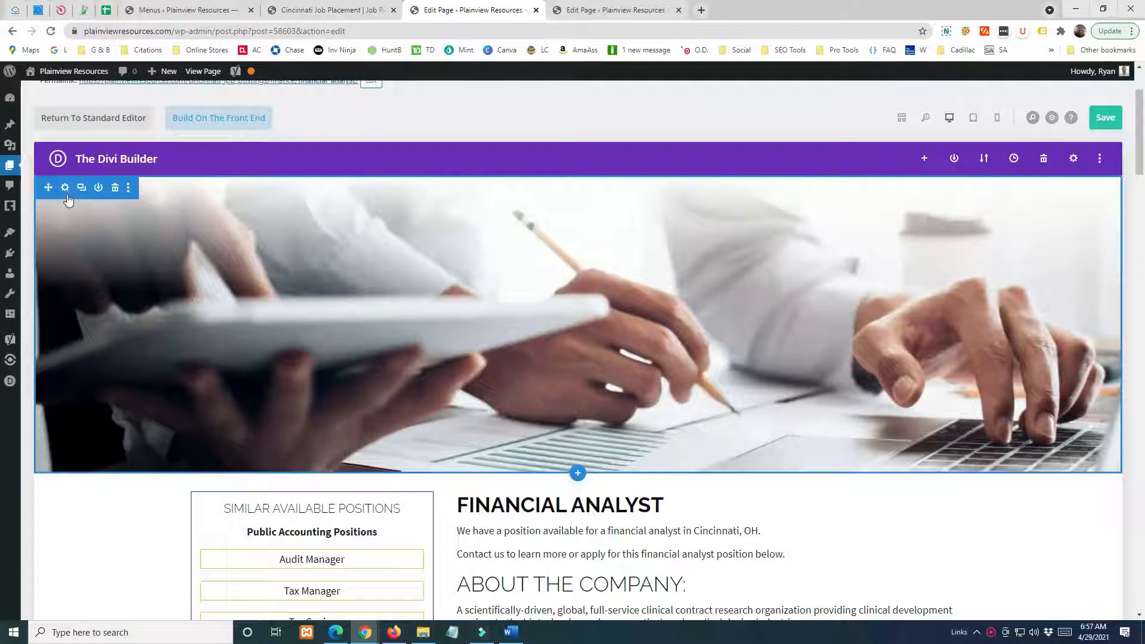
Turn on the parallax effect for the header section's background image.
mouse_move(567, 227)
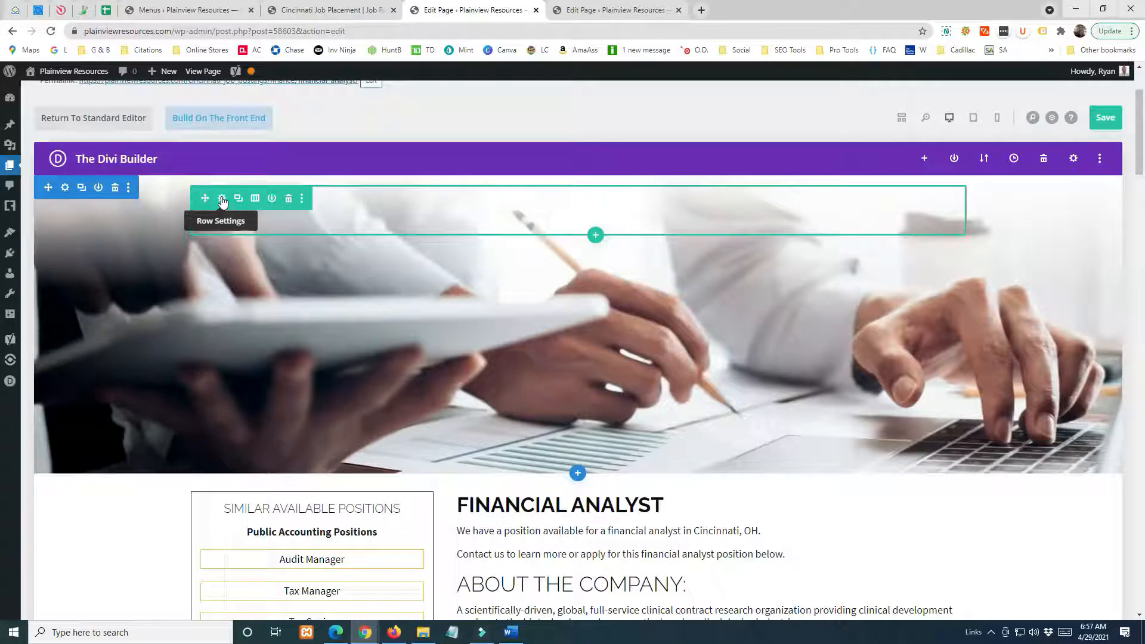
click(66, 188)
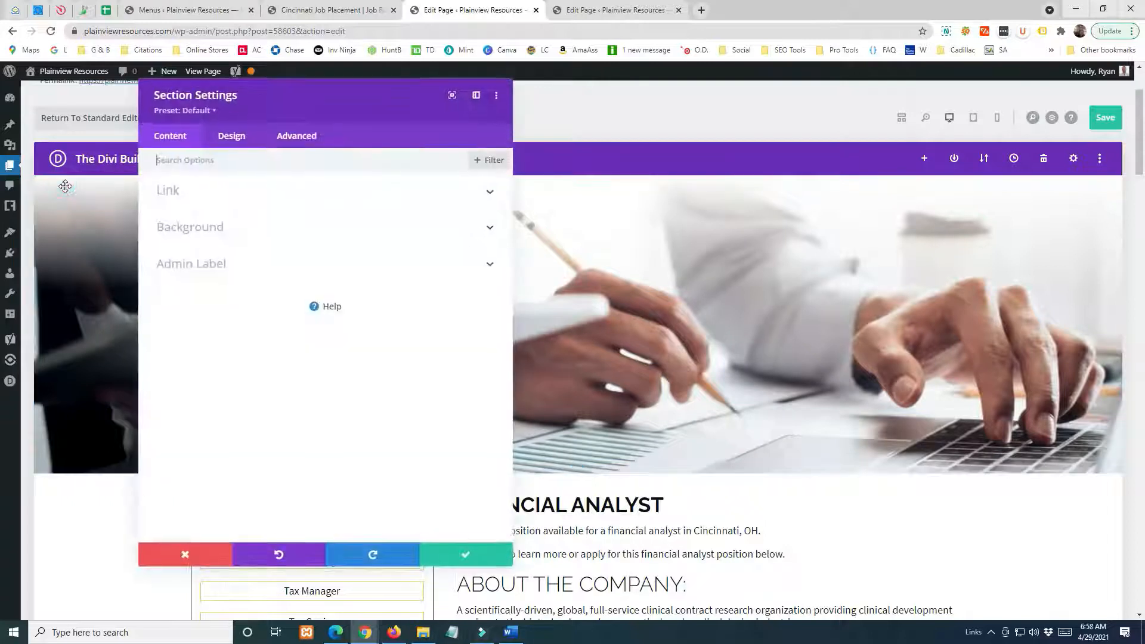
click(169, 230)
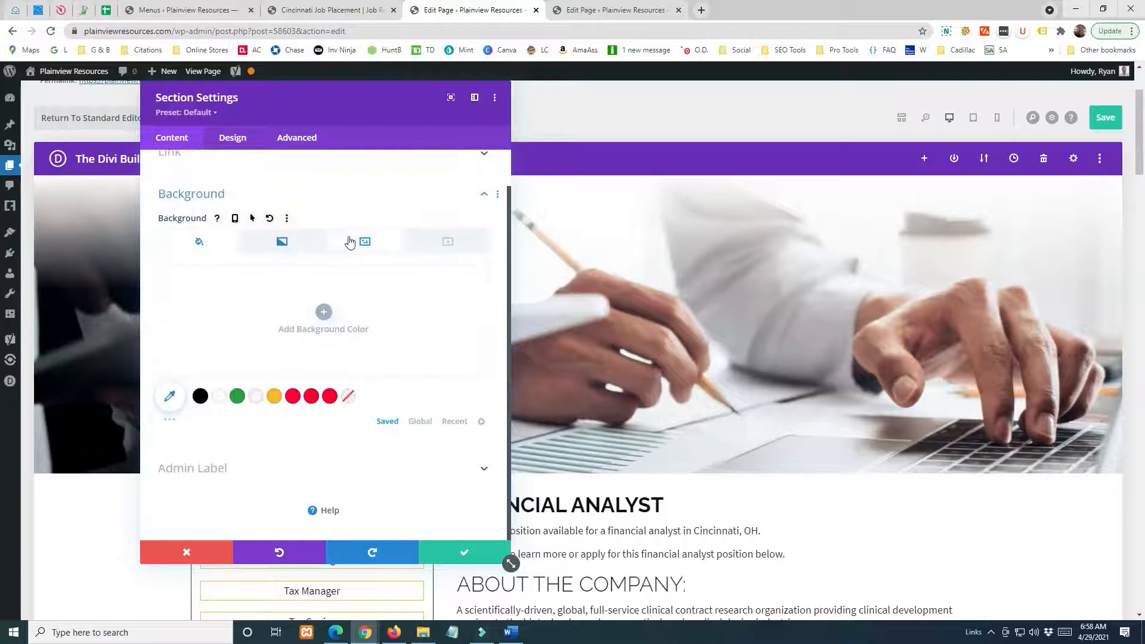
click(366, 244)
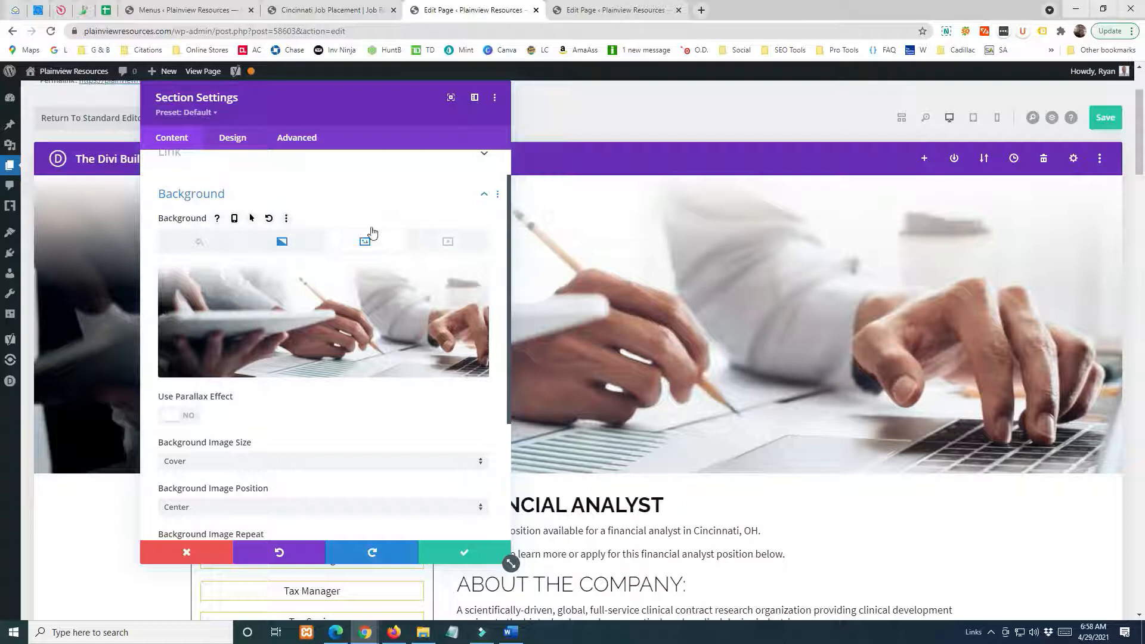
drag(281, 107, 584, 98)
scroll(706, 319, down, 2)
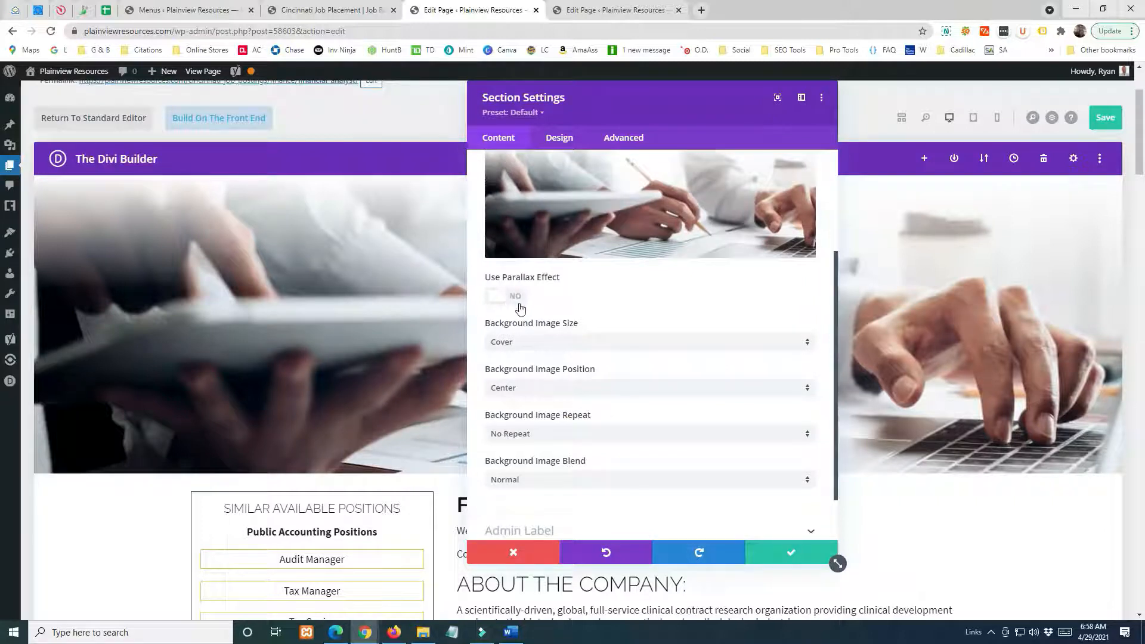
click(504, 300)
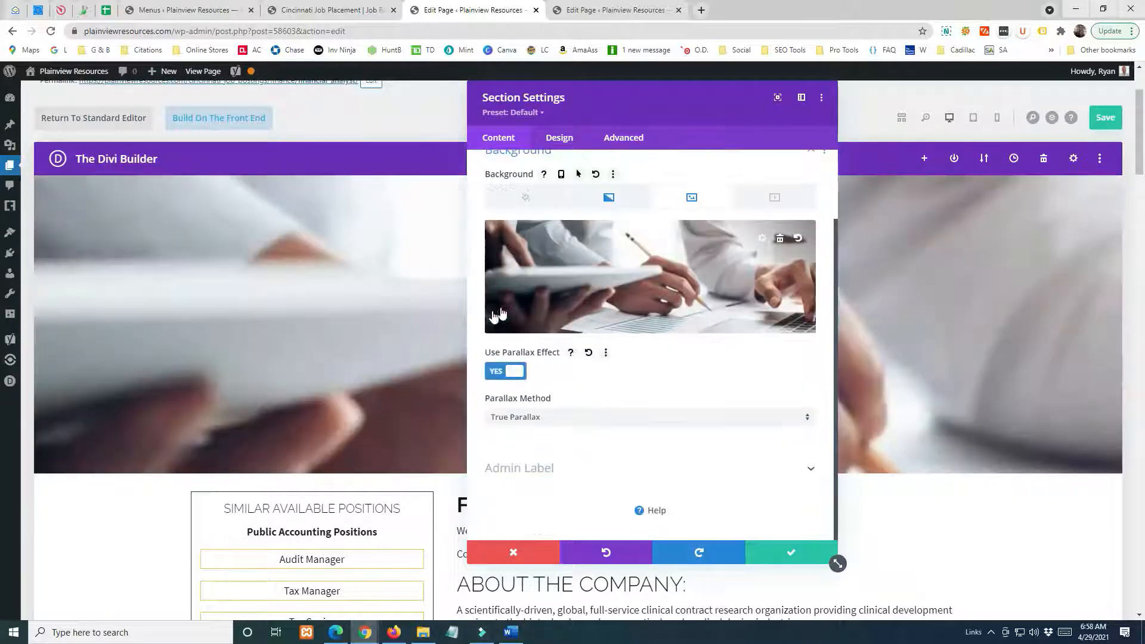
Set the header background's parallax method to CSS and apply the section settings.
drag(645, 112, 1055, 143)
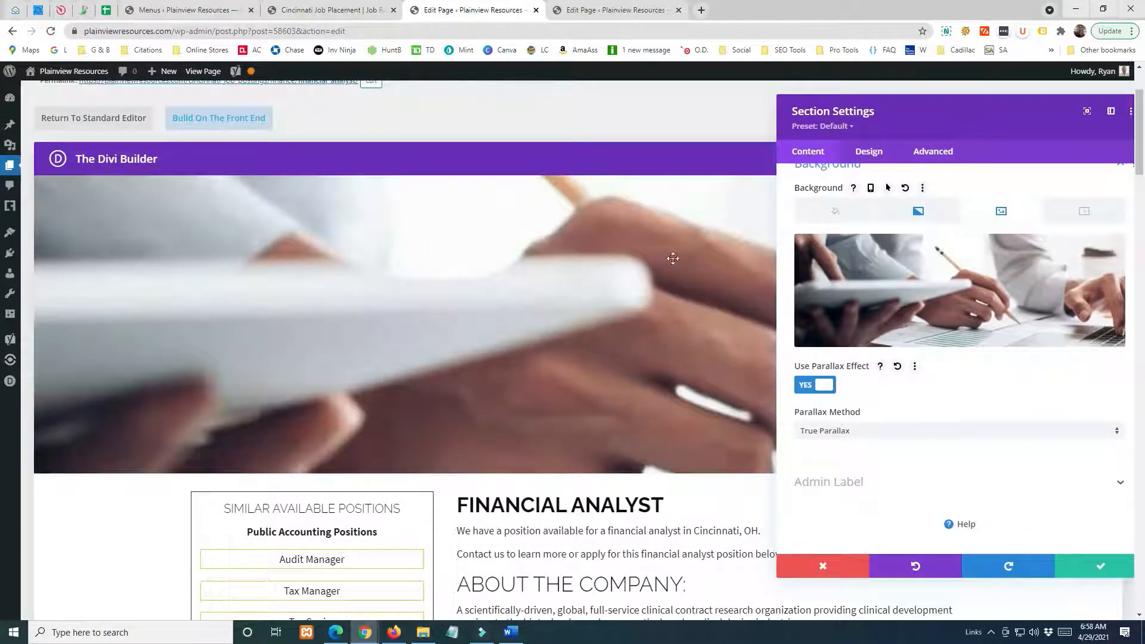
click(847, 433)
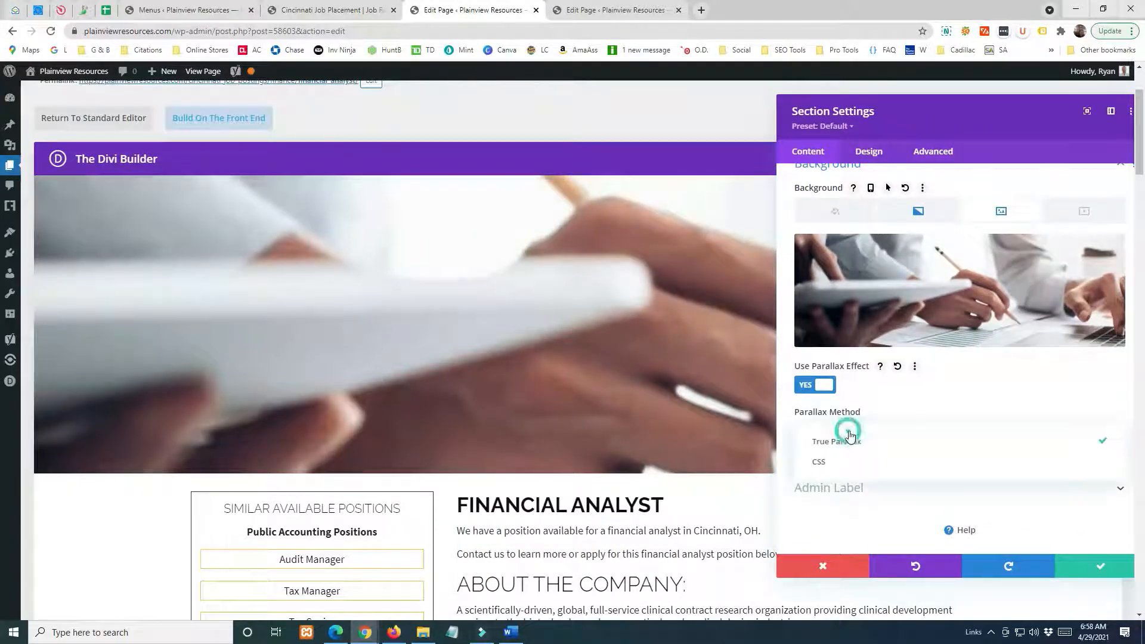
click(828, 471)
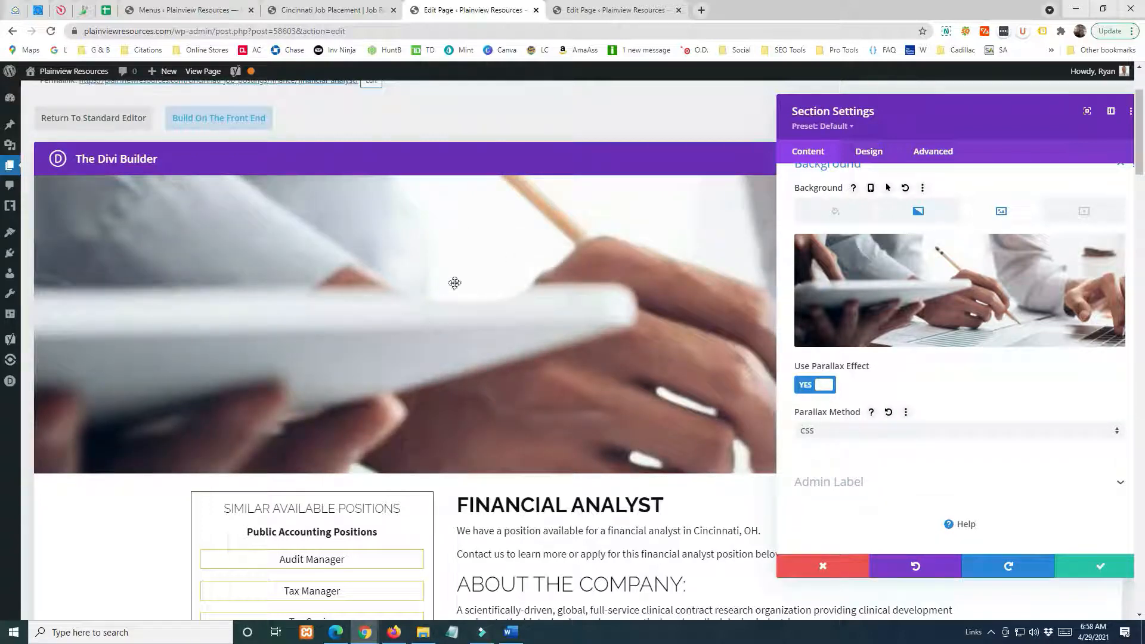
drag(874, 103, 352, 118)
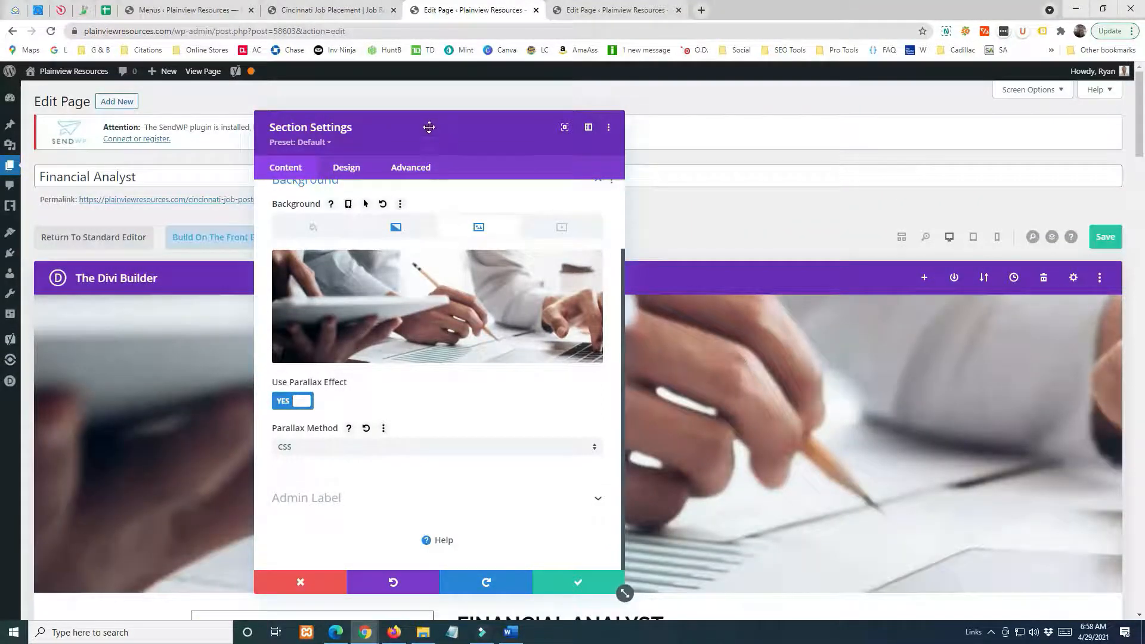
drag(428, 127, 600, 97)
click(737, 556)
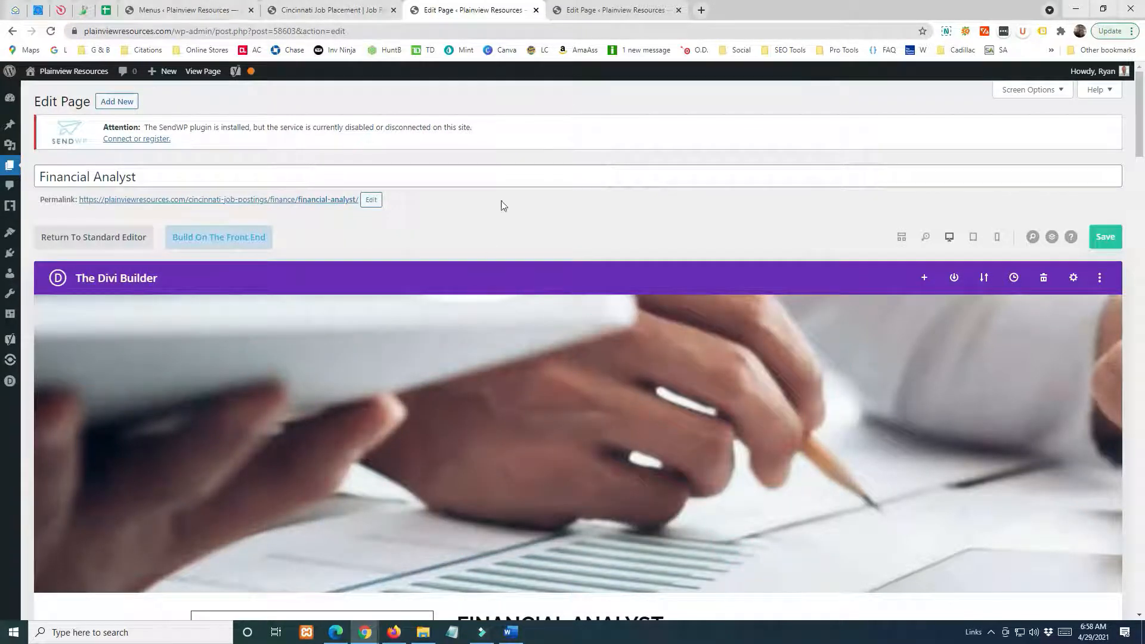
Open the site's Media Library in the Menus tab, and re-examine the header image in the Financial Analyst page editor.
click(161, 10)
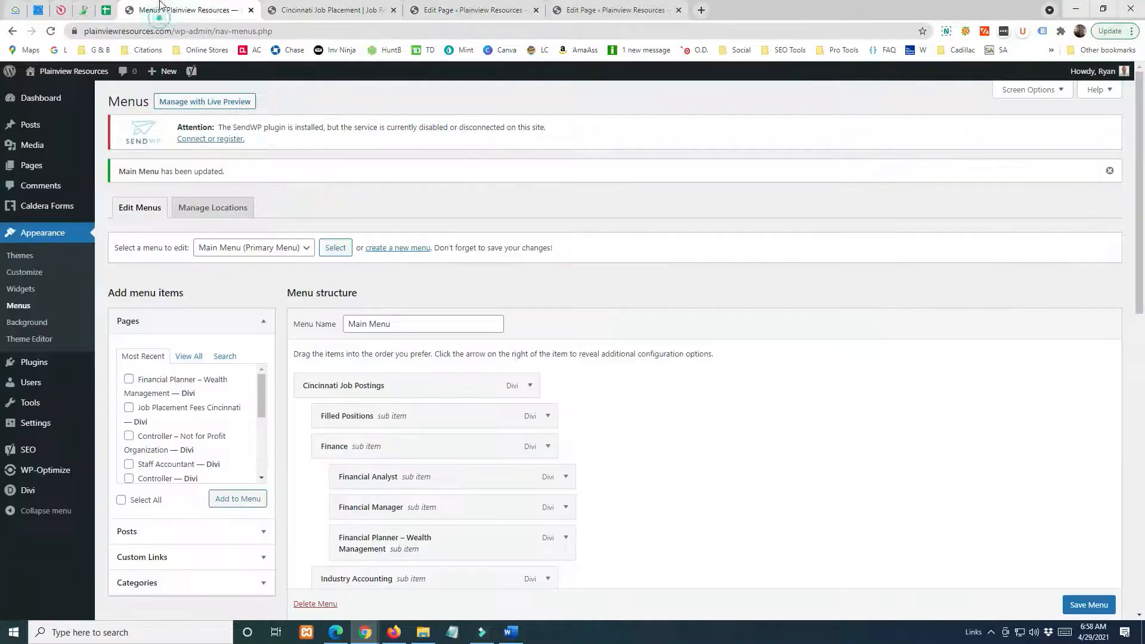
click(33, 145)
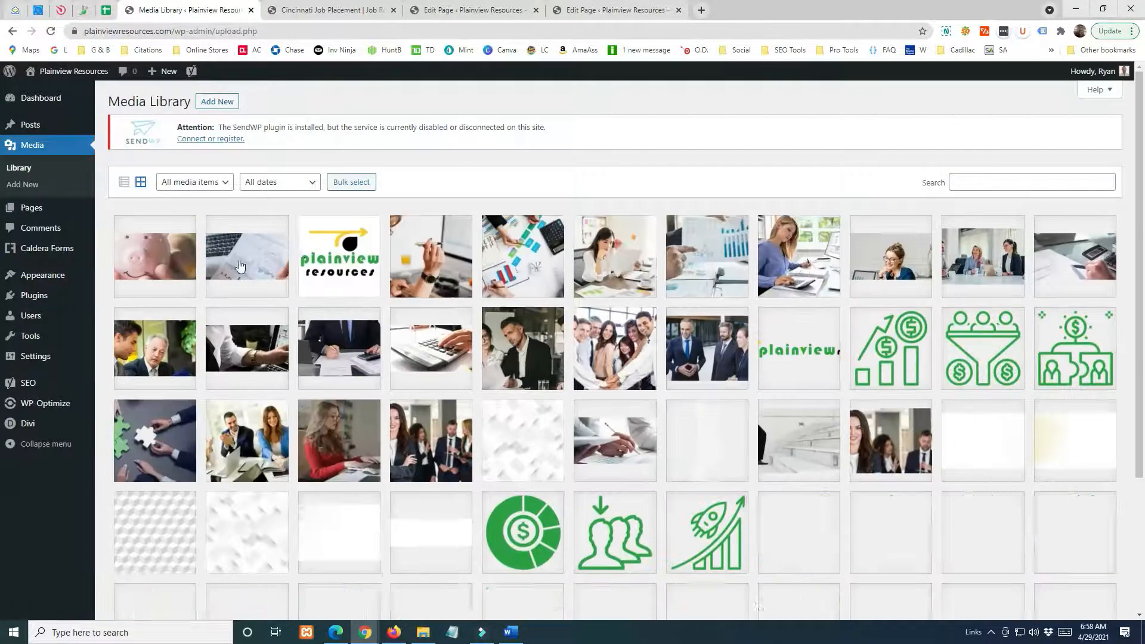
click(459, 10)
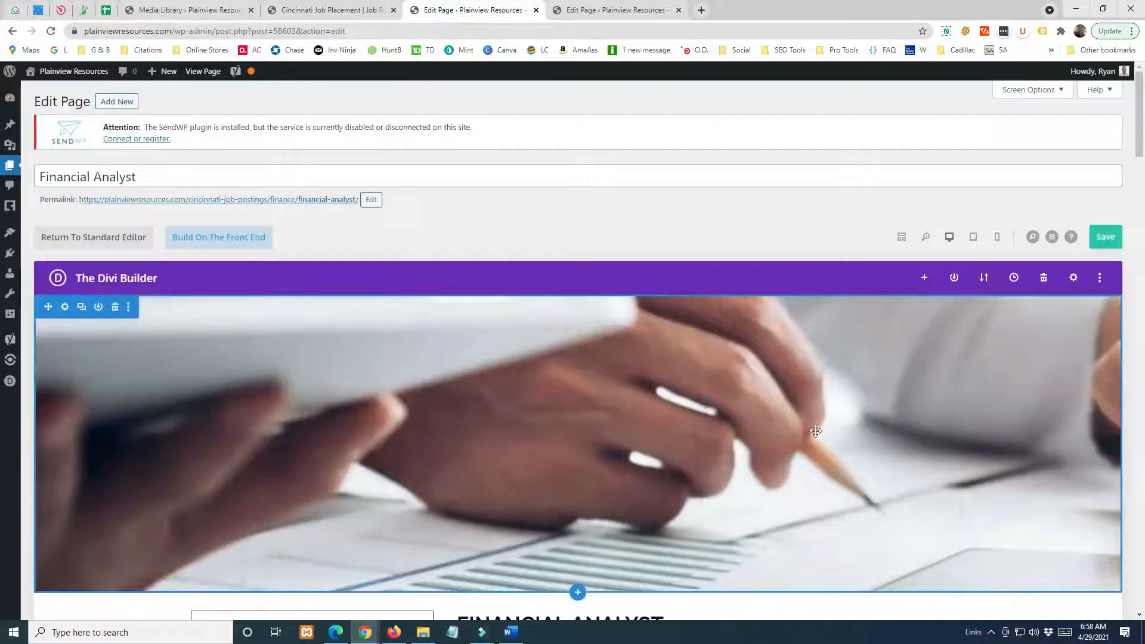
scroll(766, 447, down, 2)
scroll(656, 388, up, 2)
scroll(576, 329, down, 1)
scroll(576, 330, up, 1)
Find the Financial Analyst header image in the Media Library, open its attachment details and highlight its pixel dimensions.
click(167, 10)
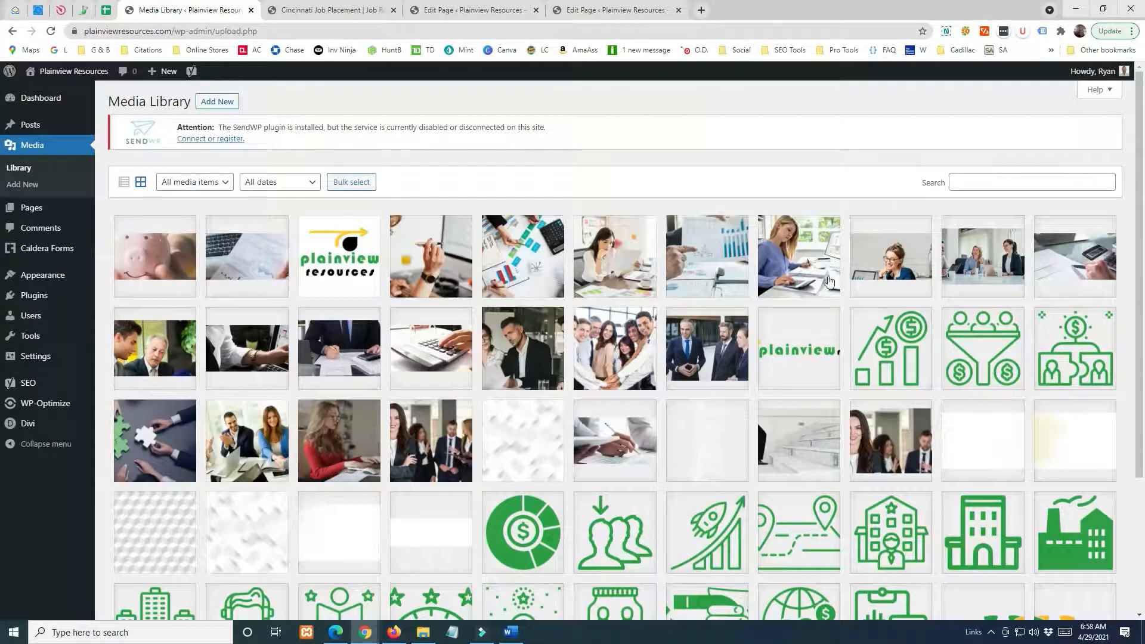
scroll(178, 361, down, 3)
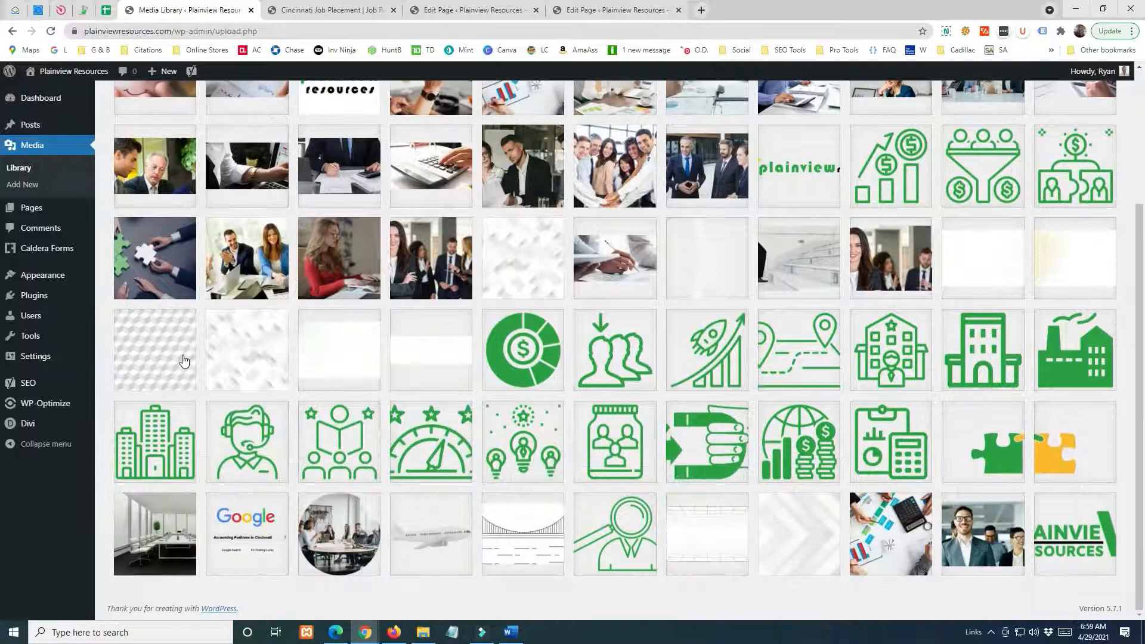
scroll(767, 347, up, 2)
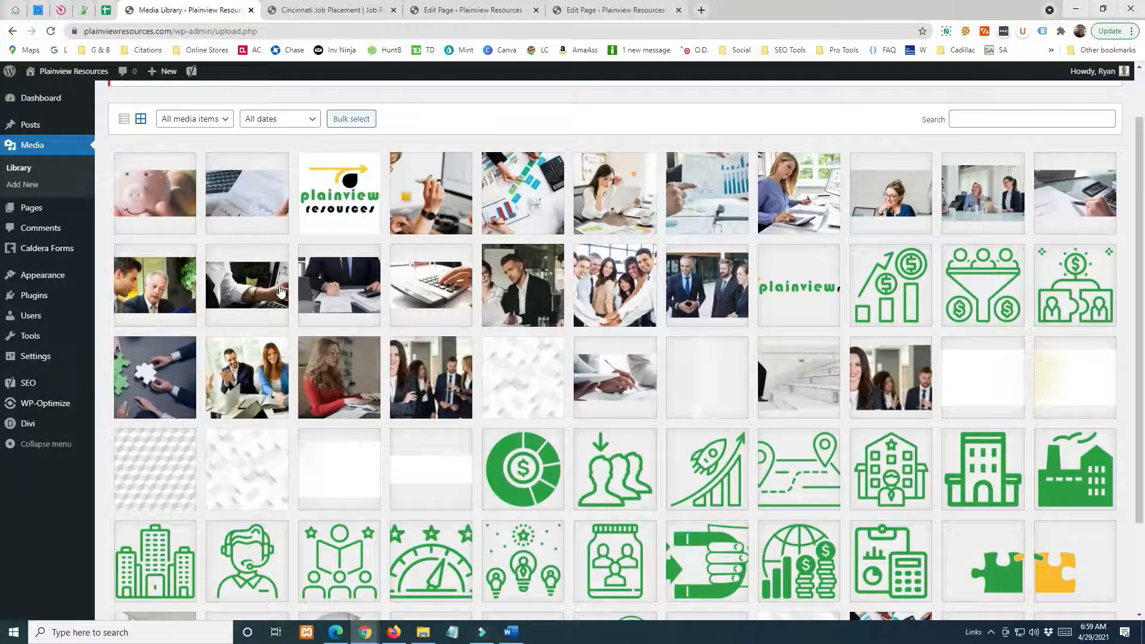
scroll(280, 291, down, 1)
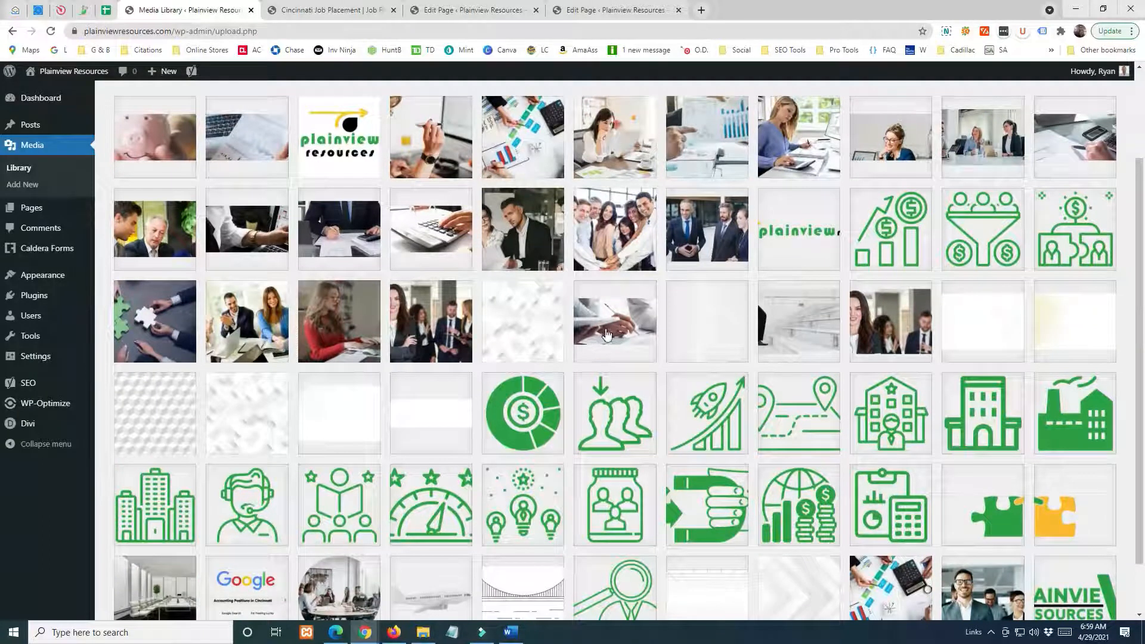
click(602, 336)
drag(790, 177, 927, 183)
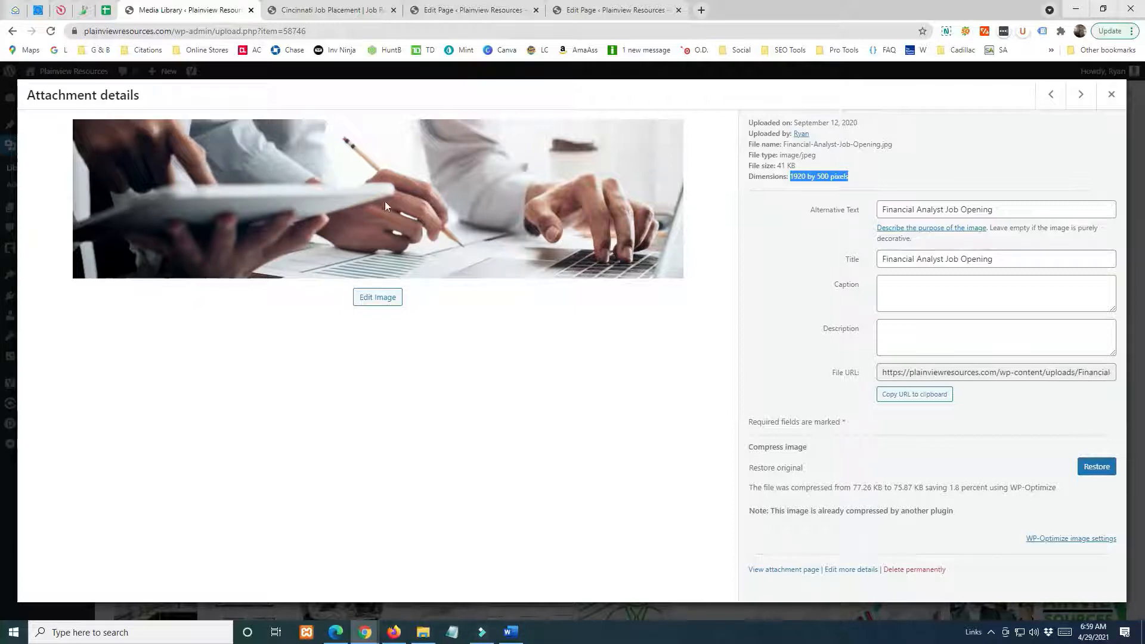
Return to the Financial Analyst page editor and clear the height value in the header section's sizing settings.
click(345, 10)
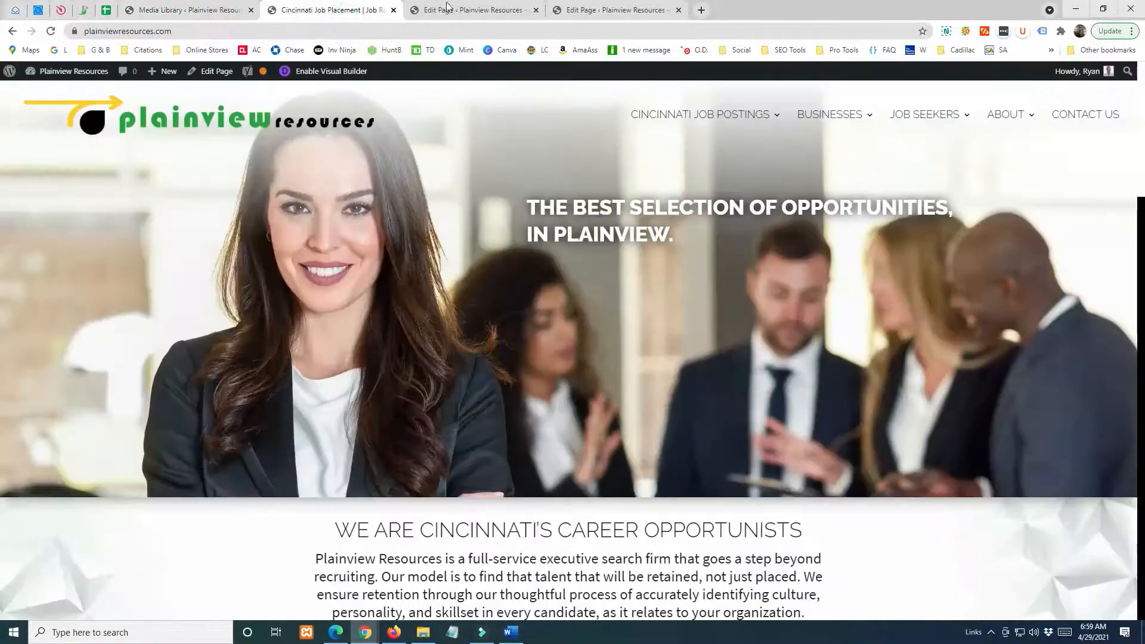
click(464, 9)
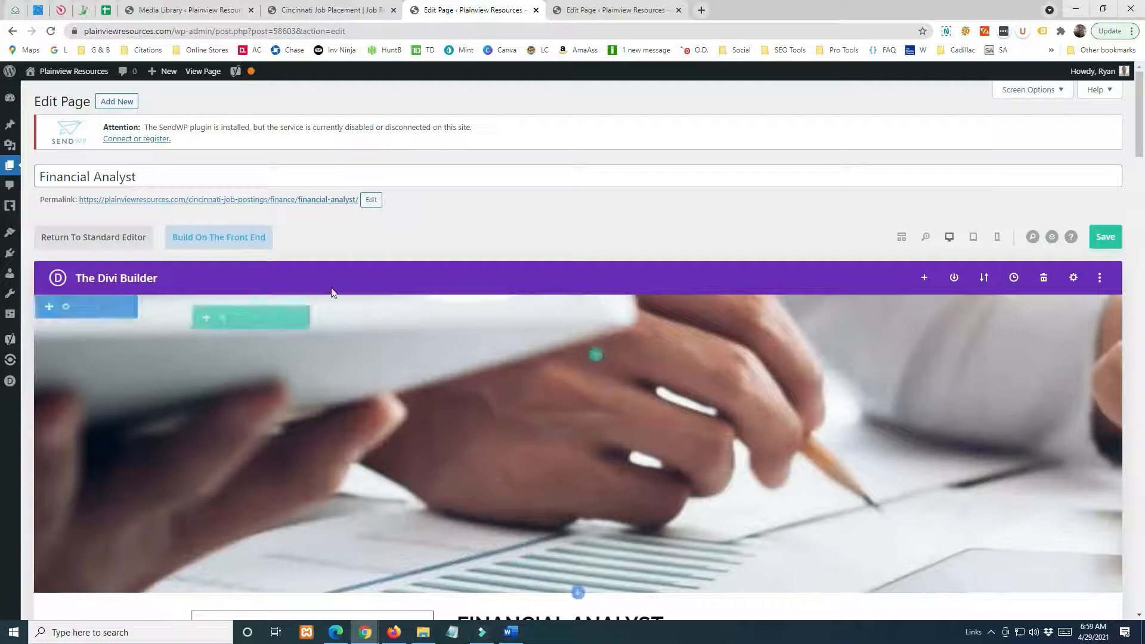
scroll(383, 309, down, 2)
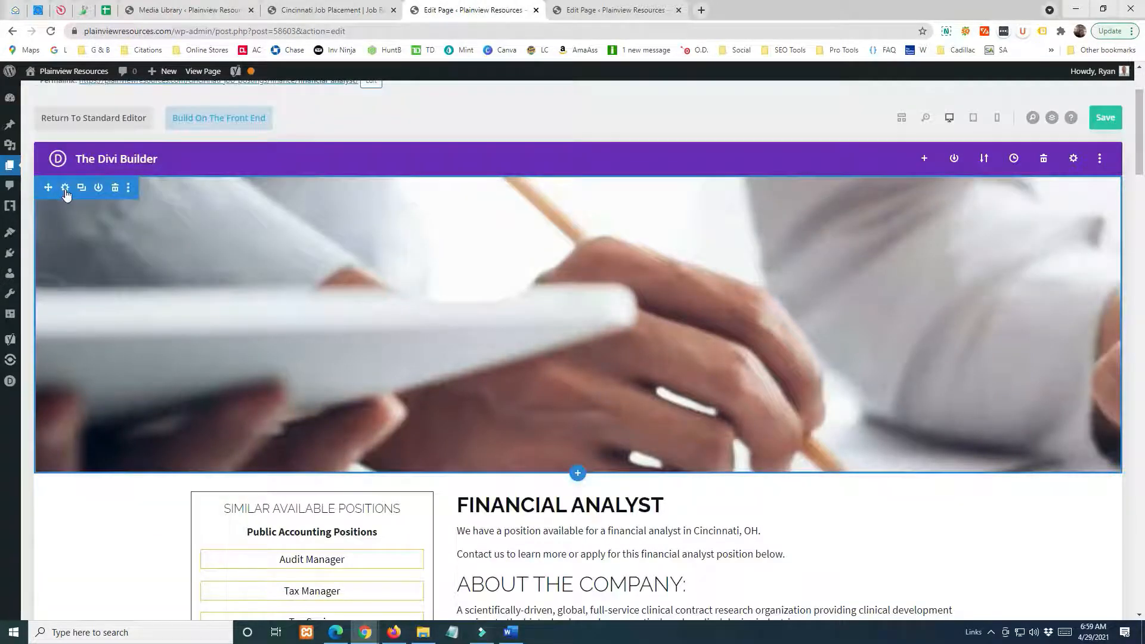
click(65, 187)
click(518, 138)
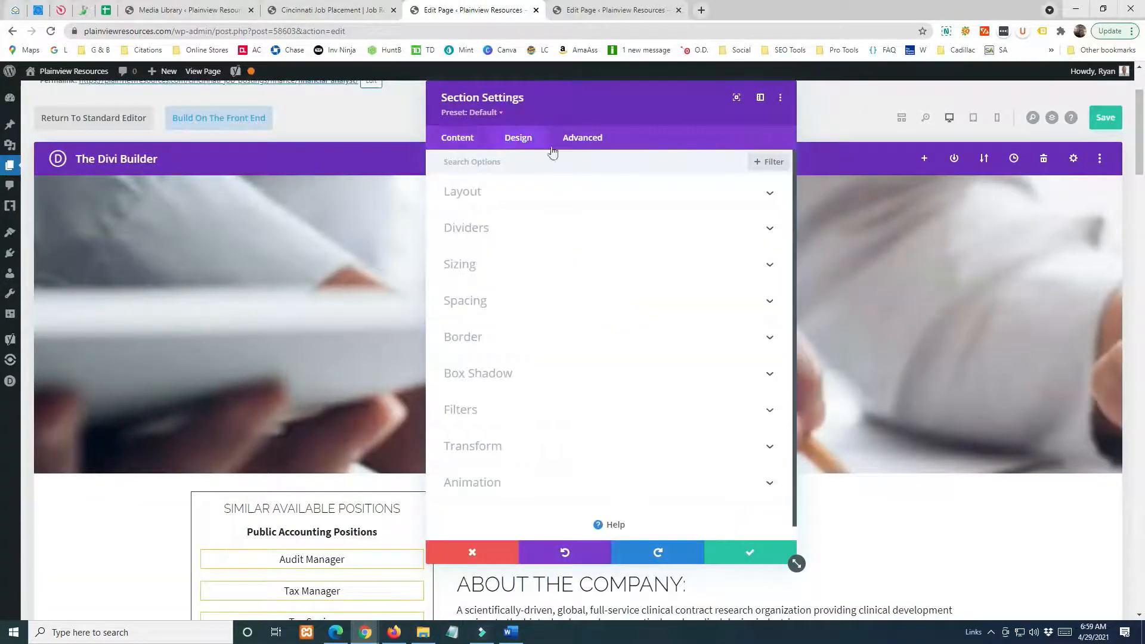
click(455, 264)
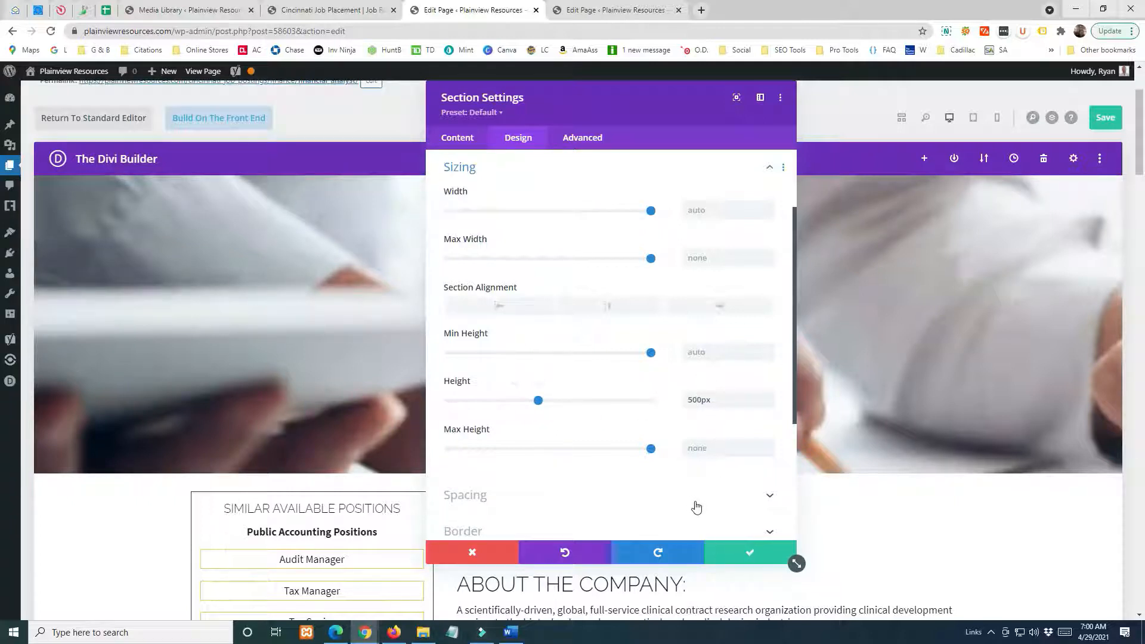
double_click(723, 397)
key(BackSpace)
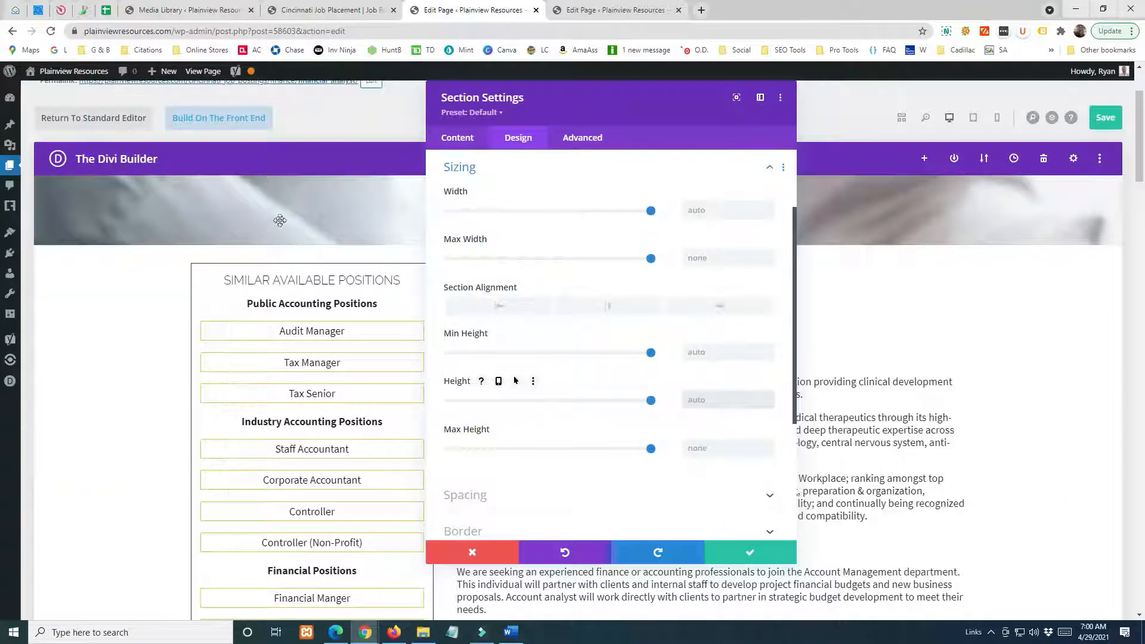
Inspect the header section with its height cleared, set the height to 500 px and apply the section settings.
drag(604, 112, 889, 150)
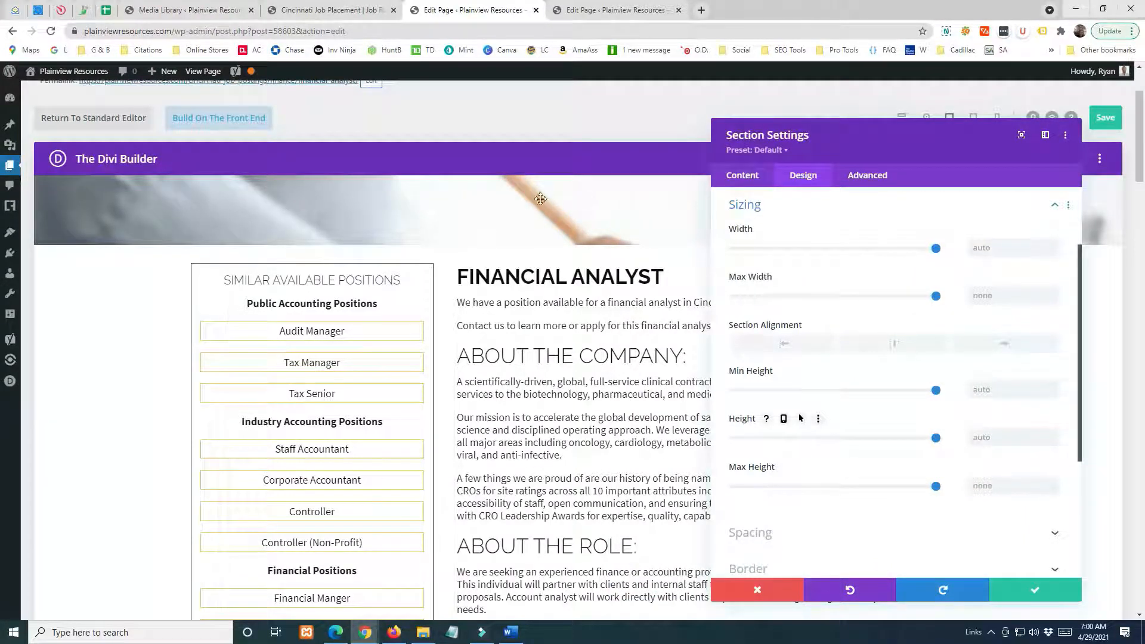
drag(872, 131, 568, 93)
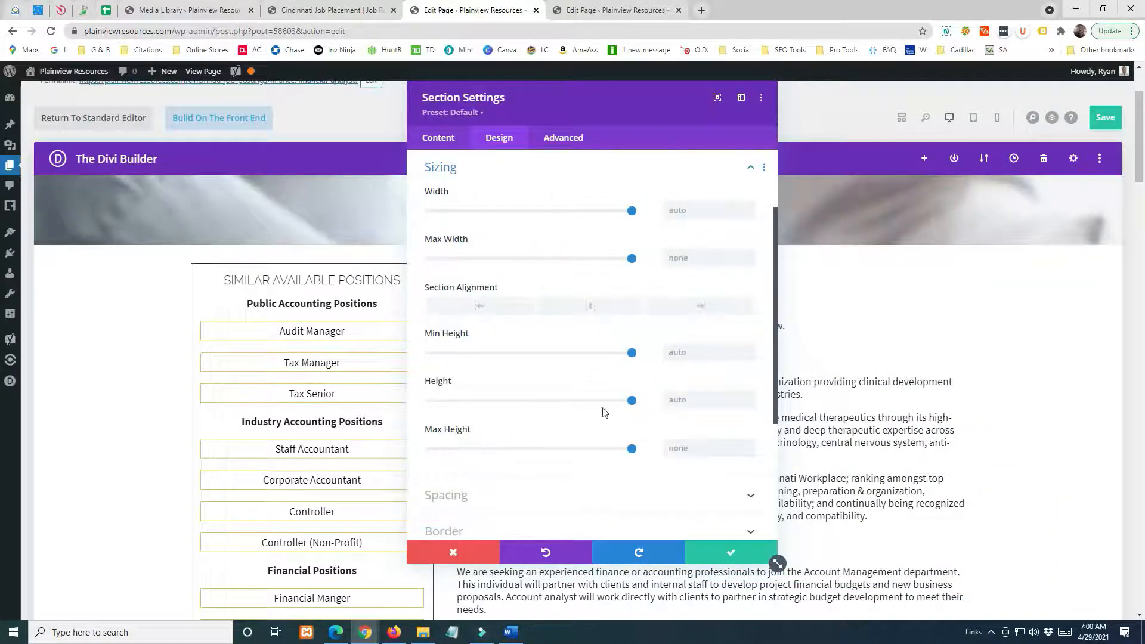
click(671, 403)
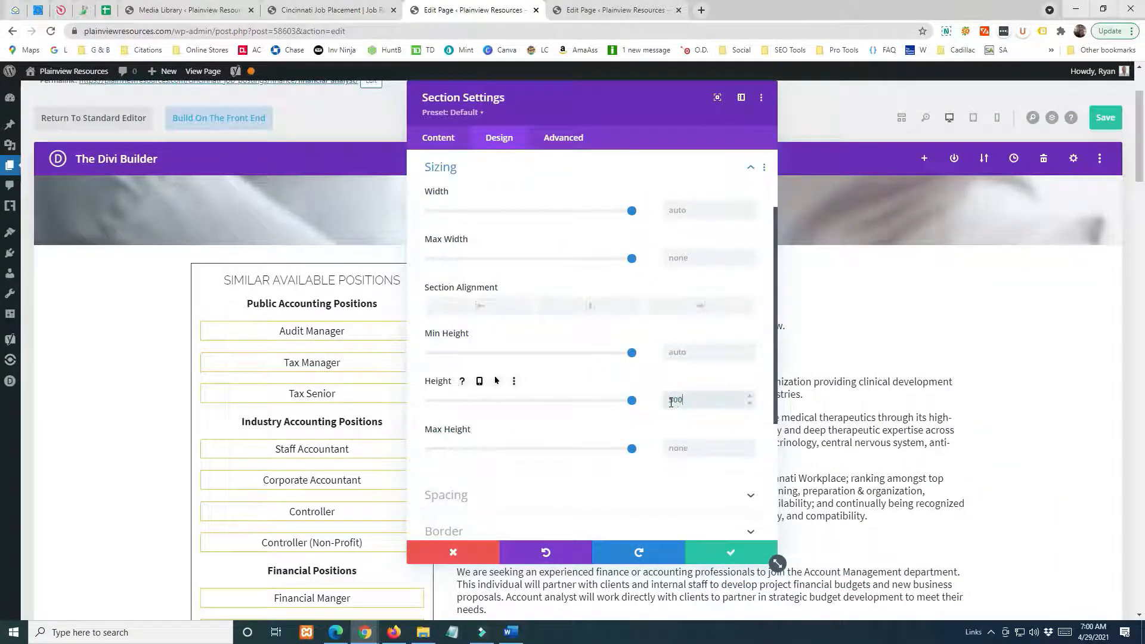
click(727, 553)
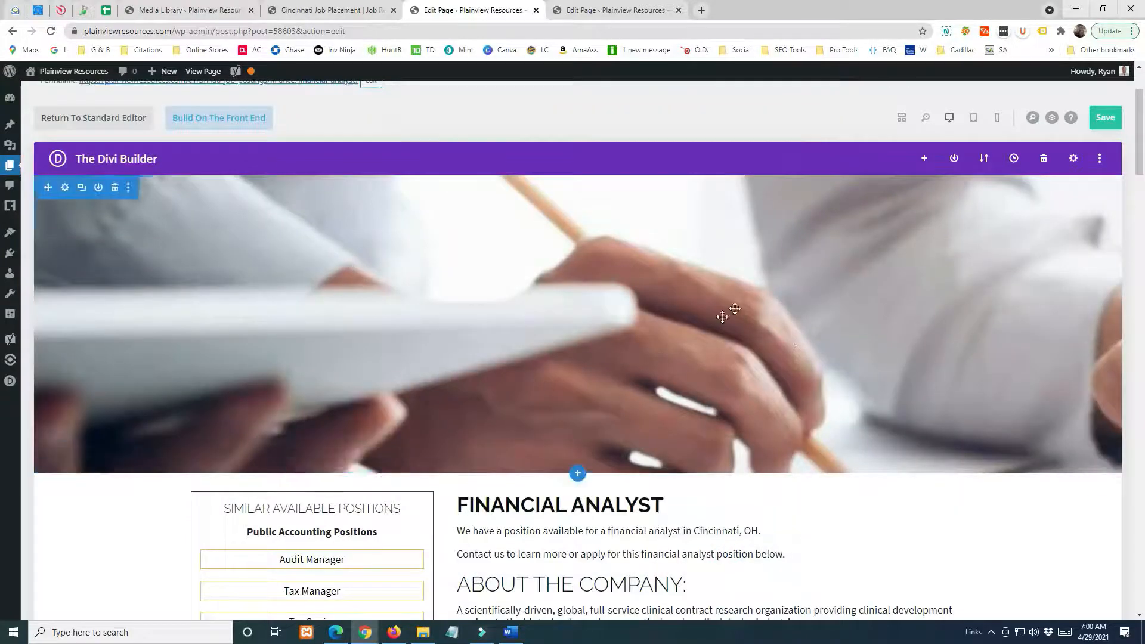
Turn off the parallax effect on the header section's background image and apply the section settings.
click(65, 187)
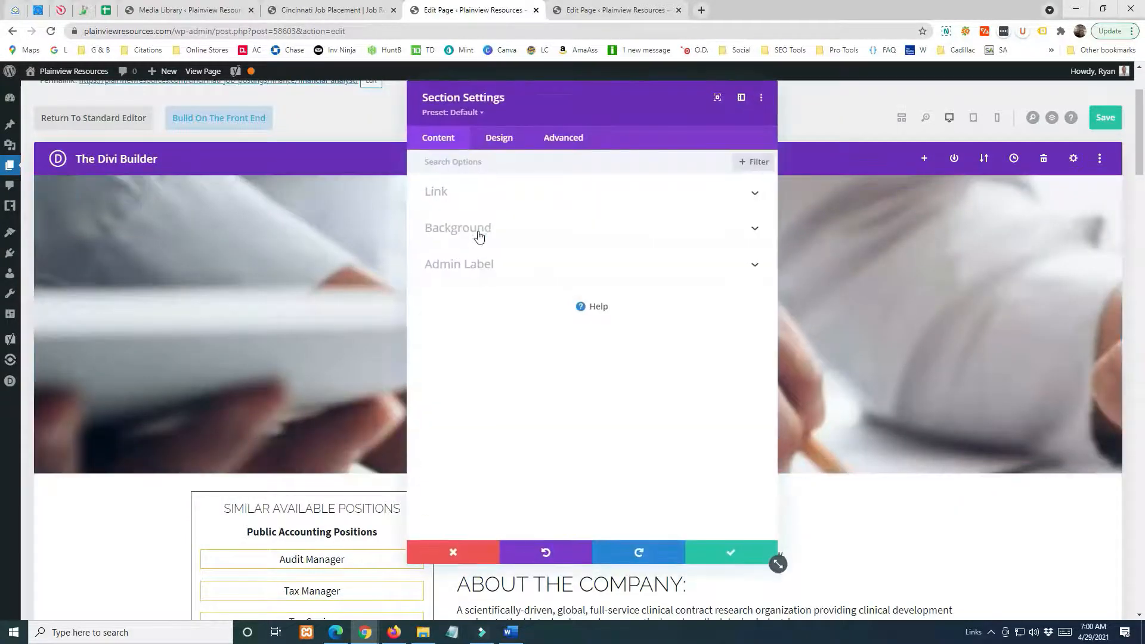
click(476, 232)
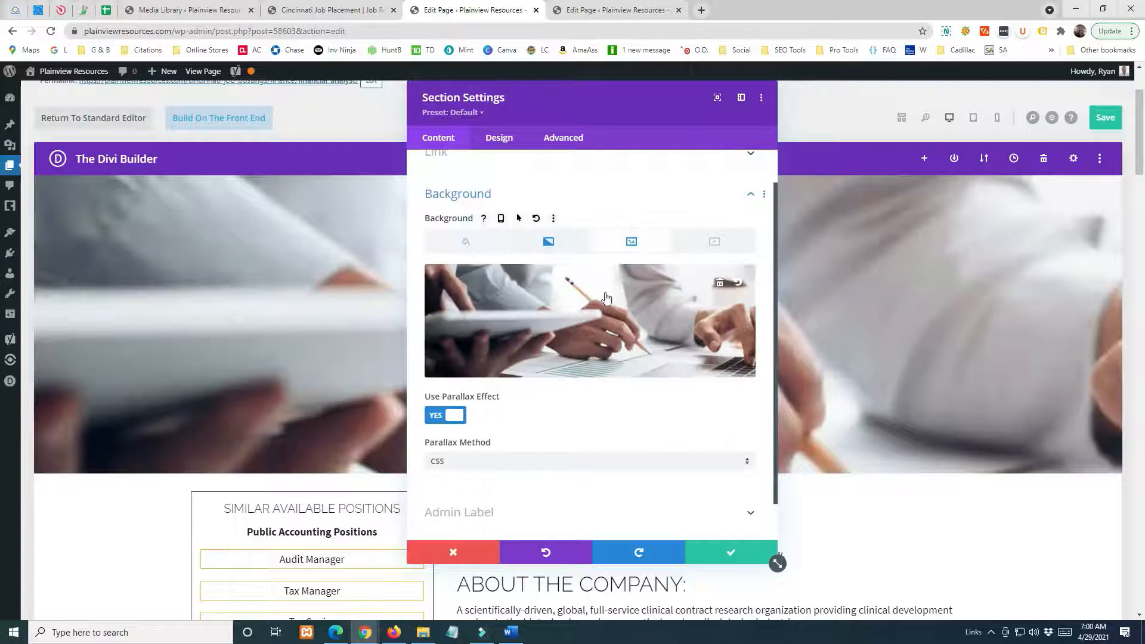
click(445, 415)
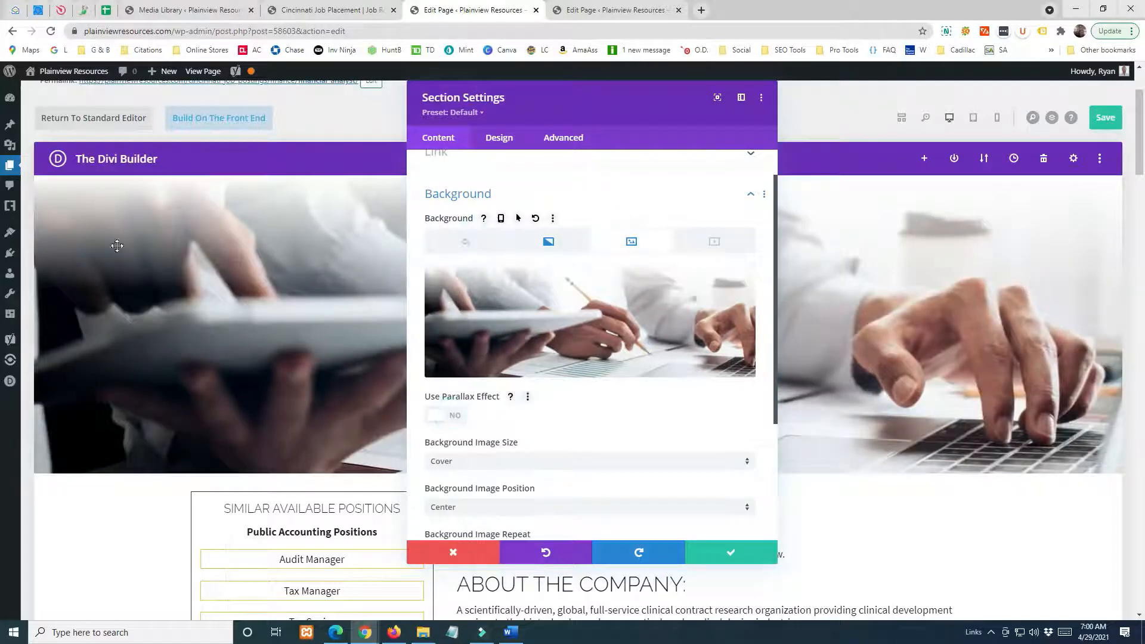
click(745, 561)
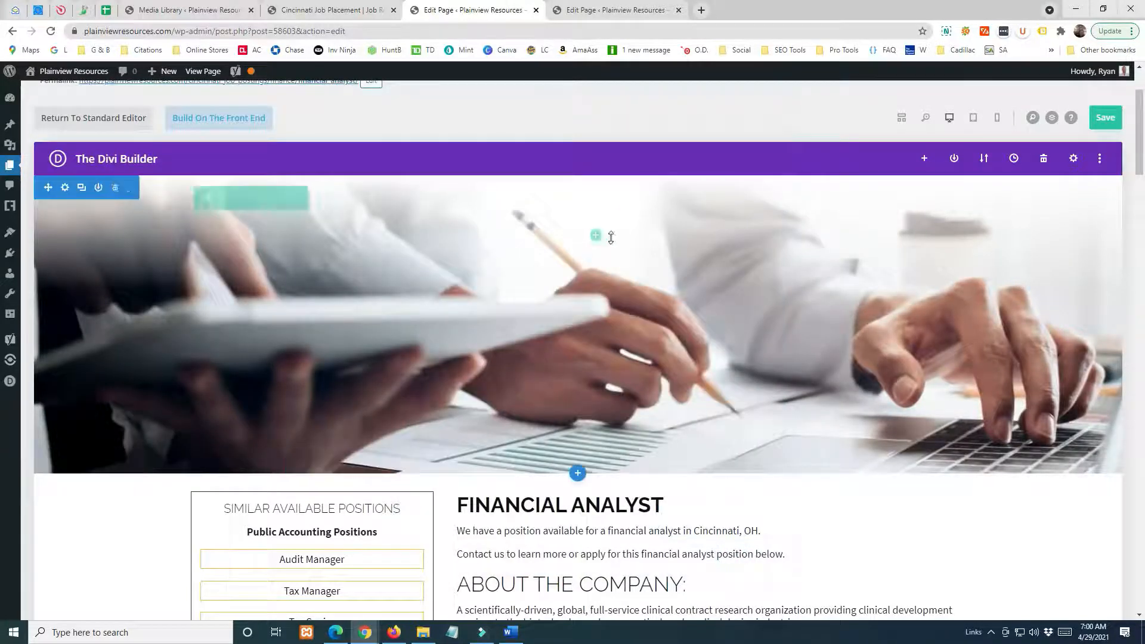
Open the header section's background settings, show their device-specific options and display the background image options.
scroll(186, 218, down, 5)
scroll(199, 241, up, 7)
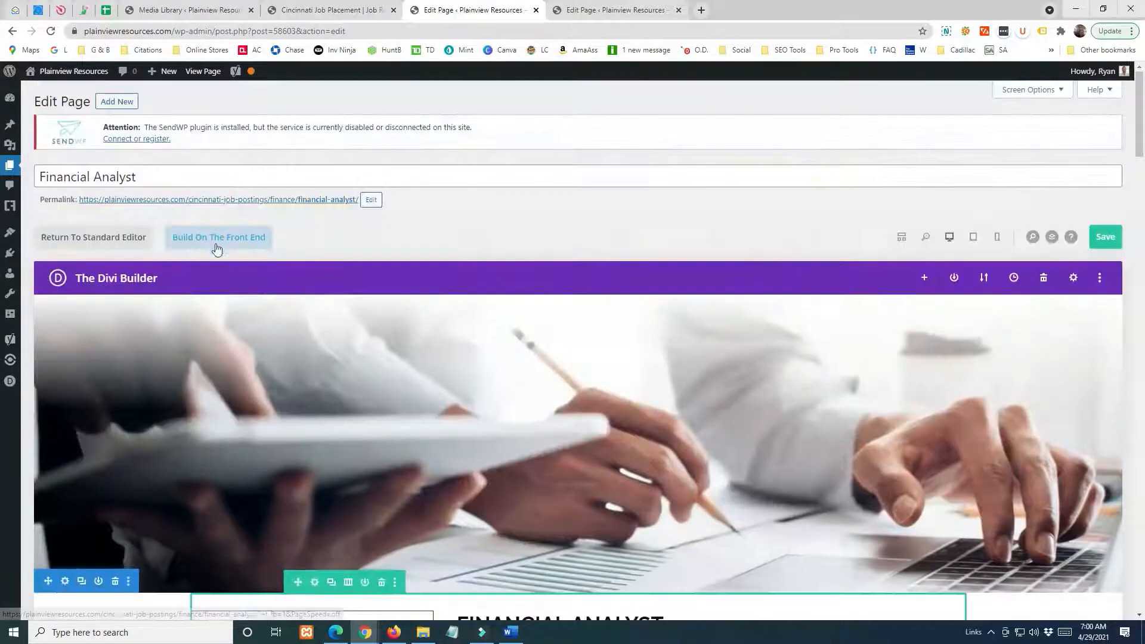
mouse_move(120, 353)
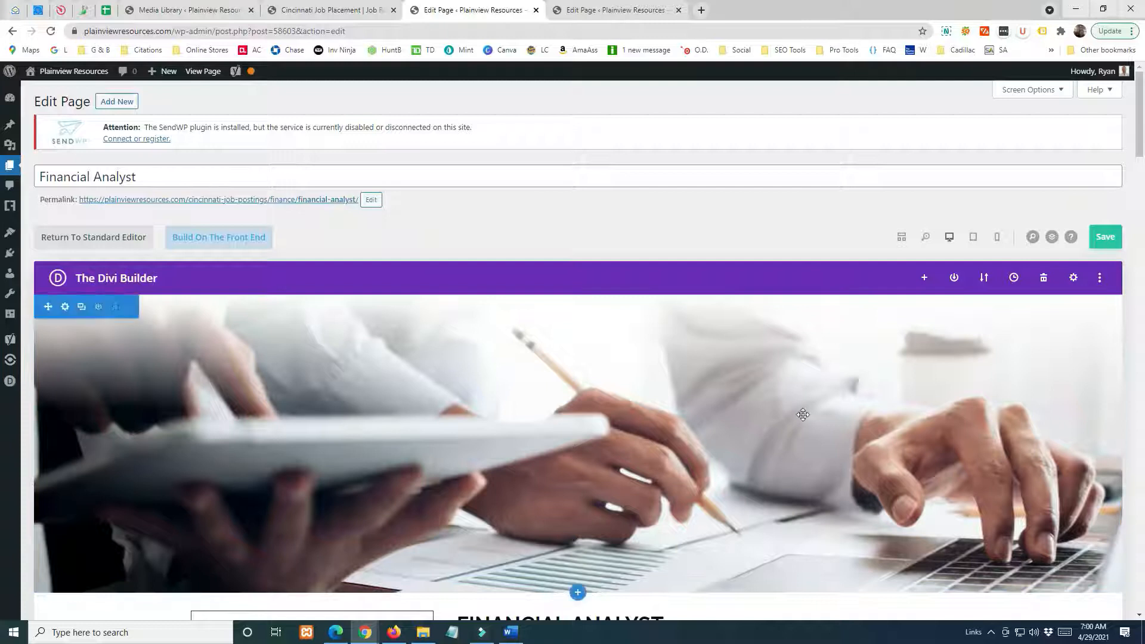
click(63, 307)
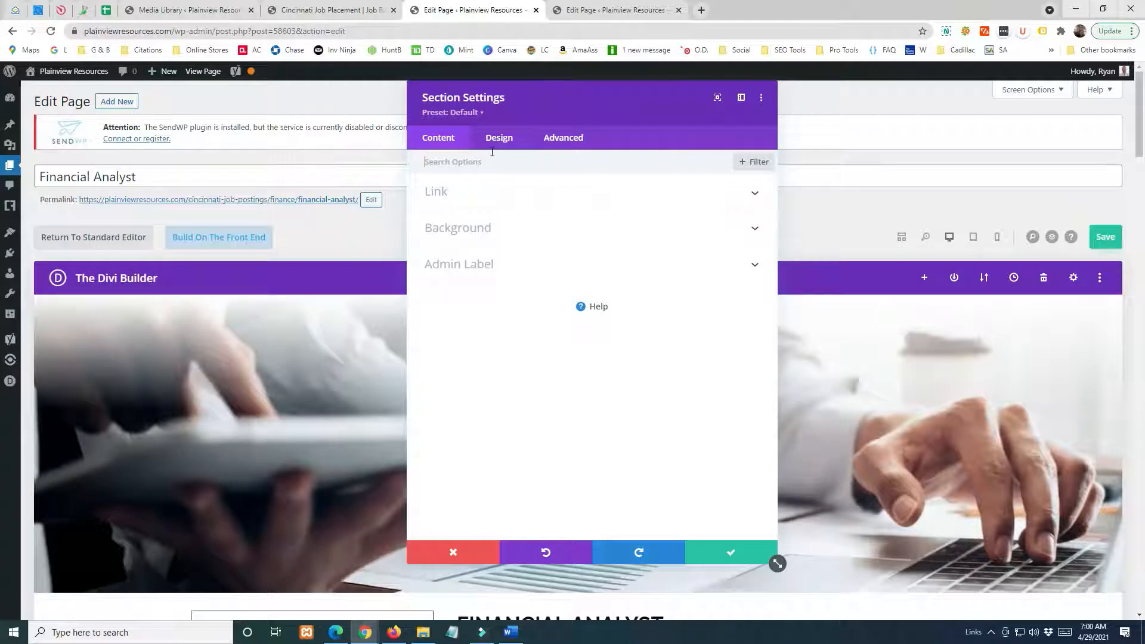
click(483, 227)
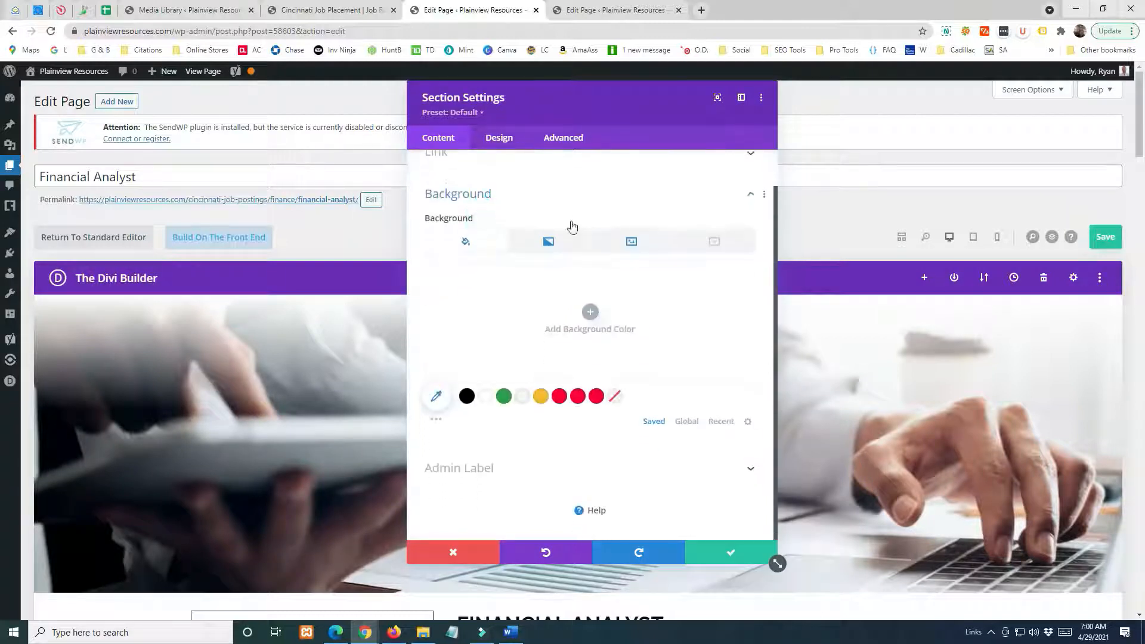
mouse_move(508, 218)
click(500, 217)
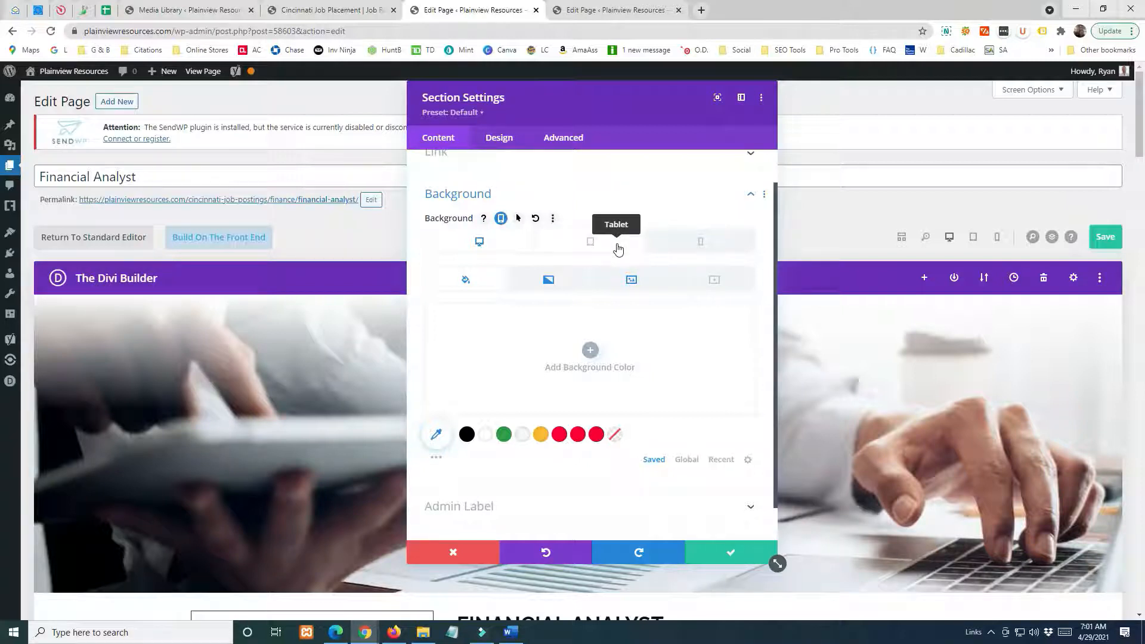
scroll(617, 249, down, 1)
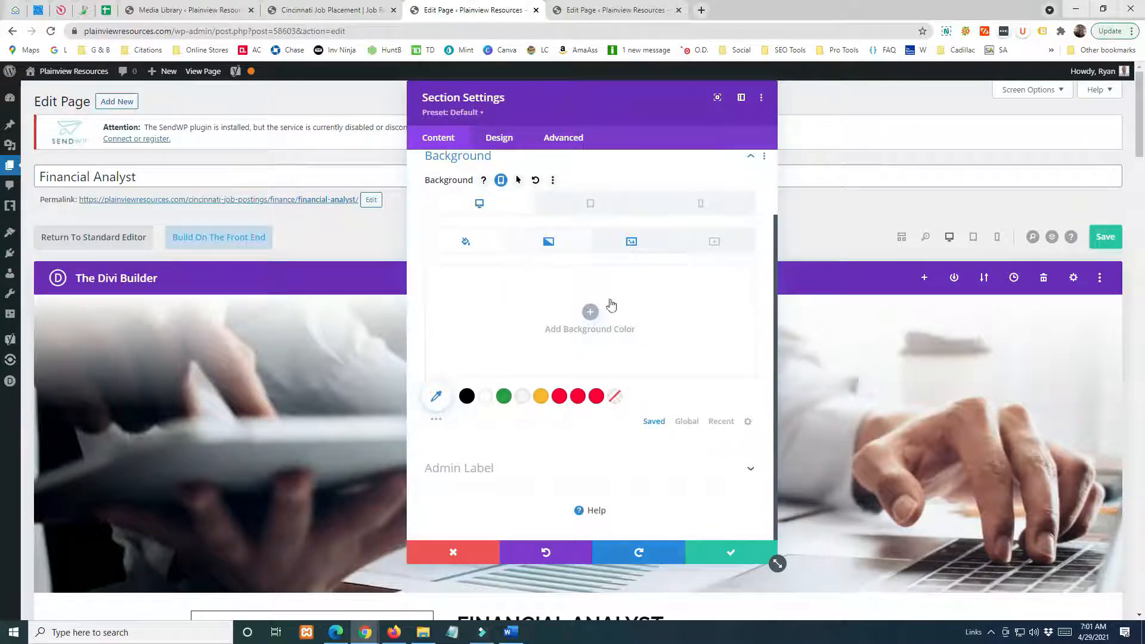
scroll(653, 353, up, 2)
click(631, 320)
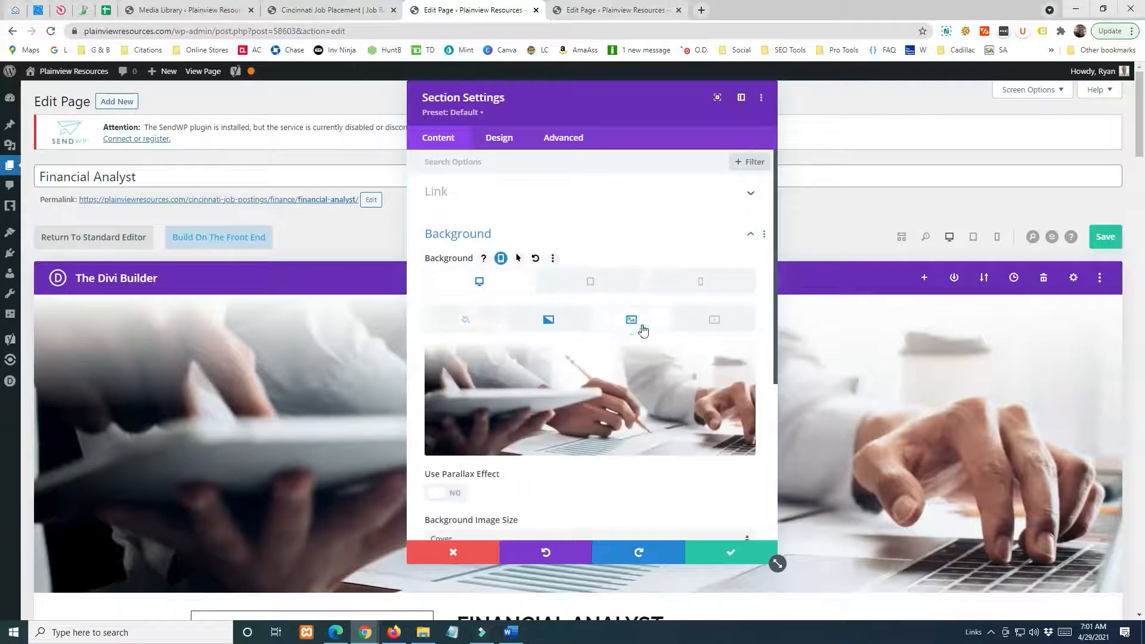
Review the available background image sizes for the header section and hide the device-specific background options.
scroll(535, 332, down, 6)
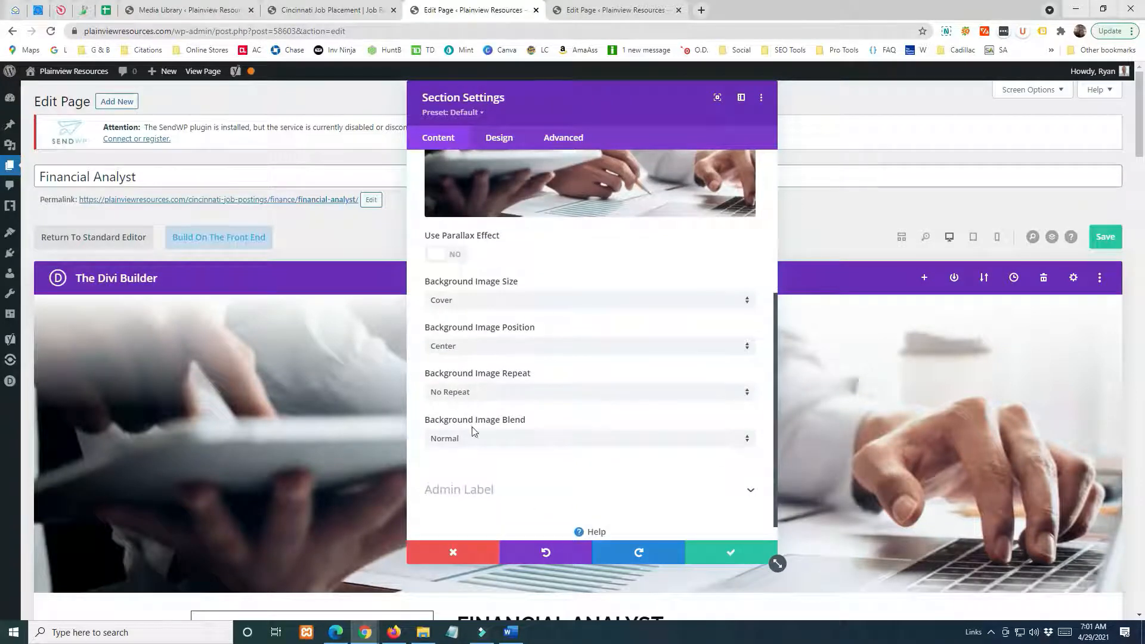
click(477, 300)
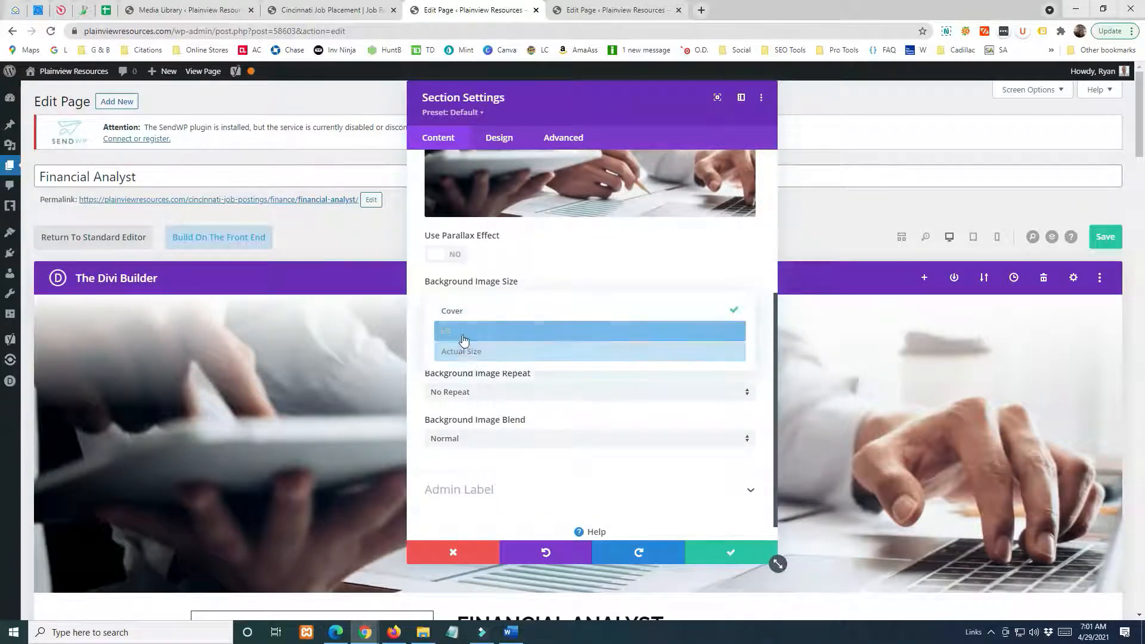
click(538, 245)
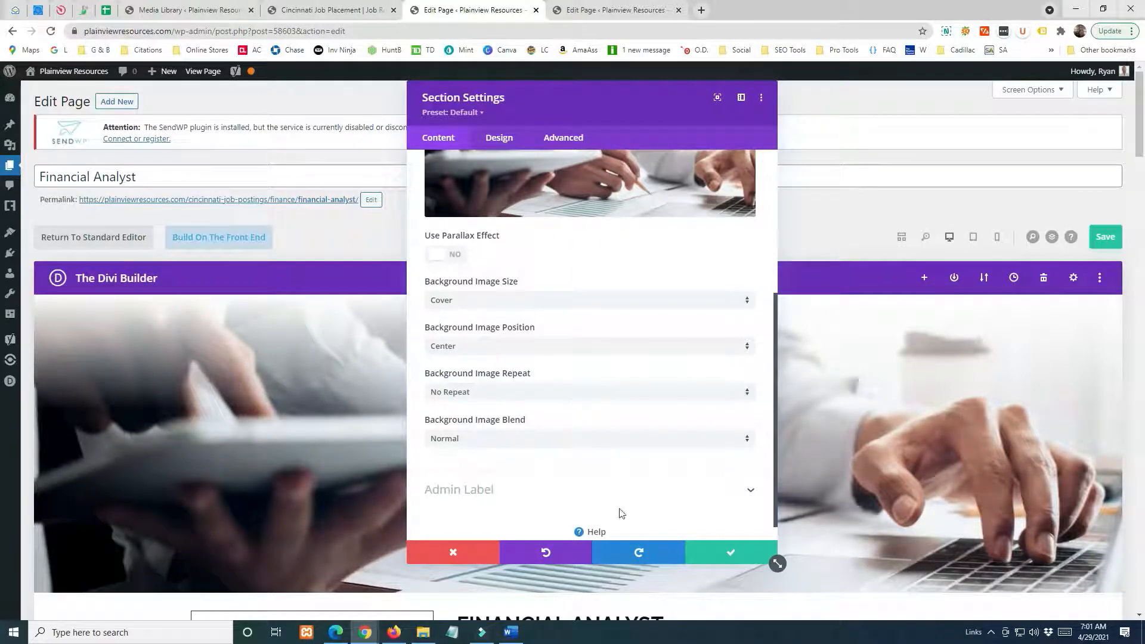
scroll(707, 340, up, 4)
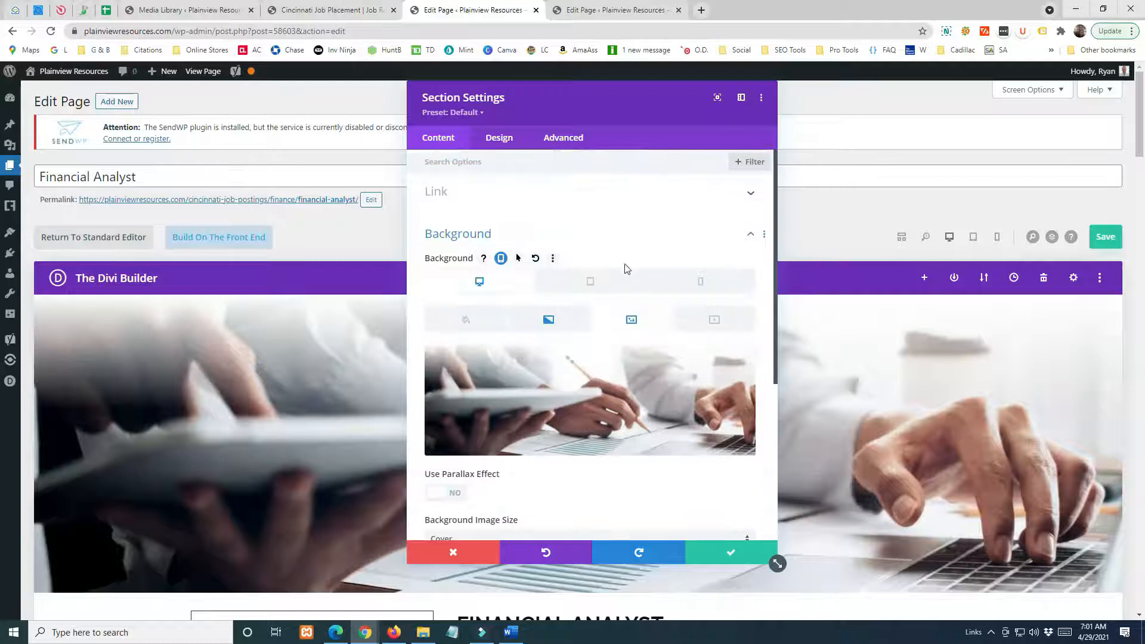
click(500, 257)
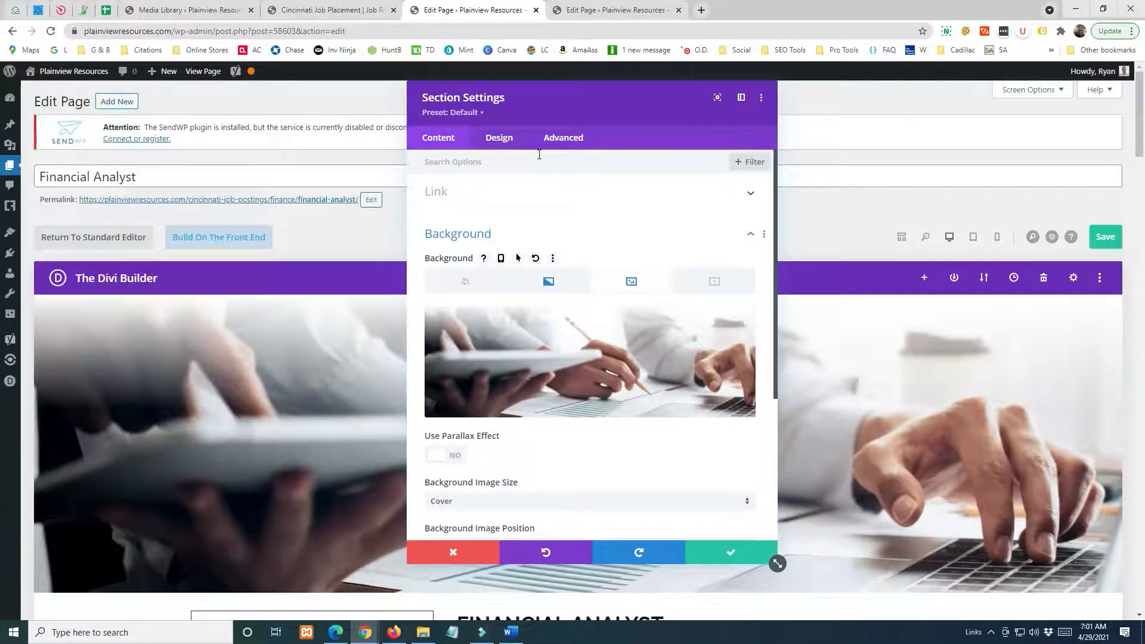
Review the header section's height in its sizing settings and apply the section settings.
click(499, 137)
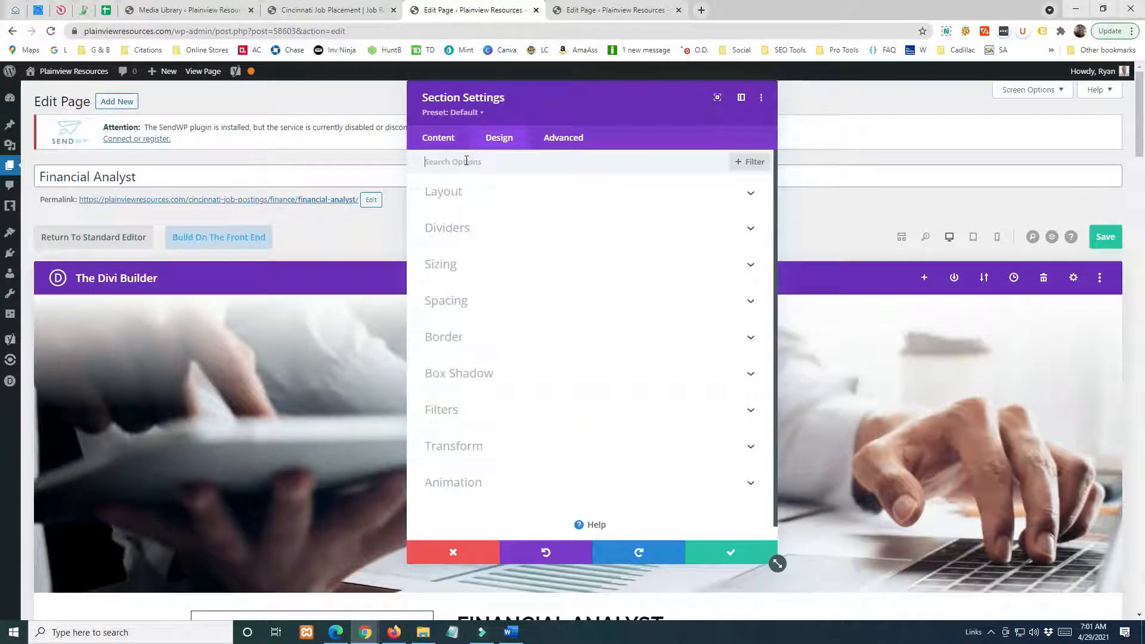
click(503, 264)
mouse_move(480, 384)
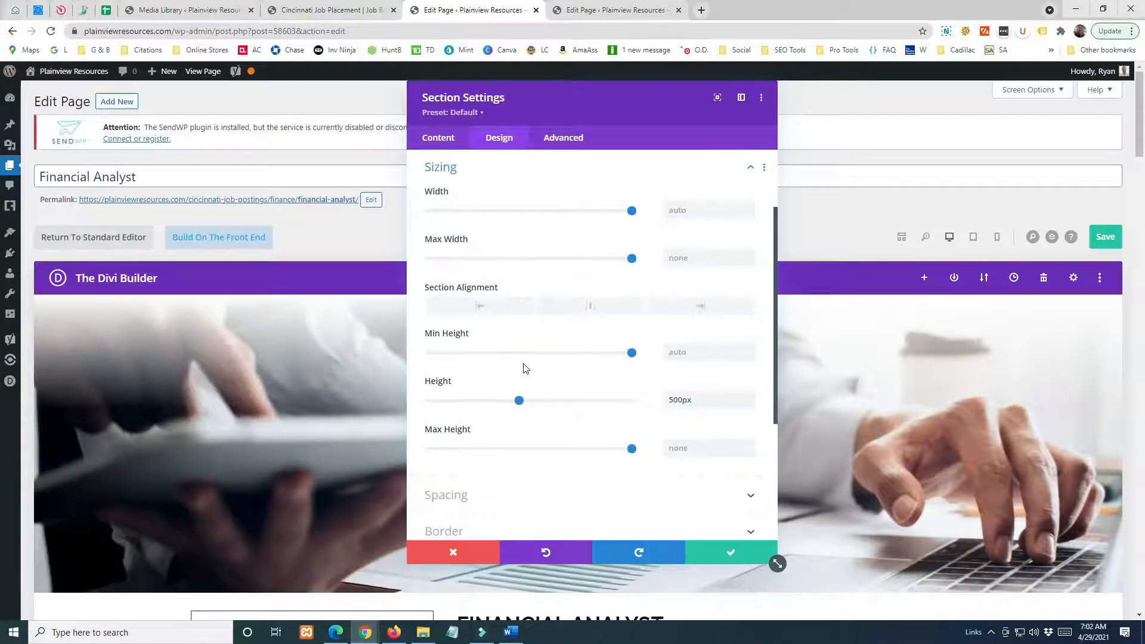
click(699, 550)
Insert a Text module below the "Apply for this Financial Analyst Position" heading.
scroll(637, 494, down, 6)
scroll(709, 396, down, 13)
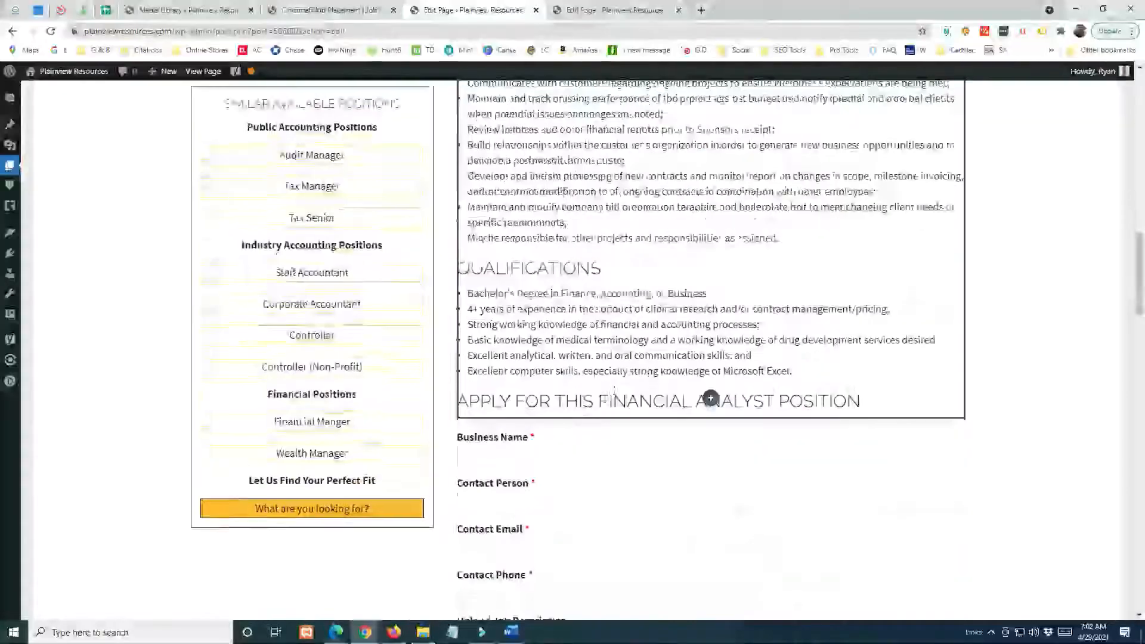
click(709, 397)
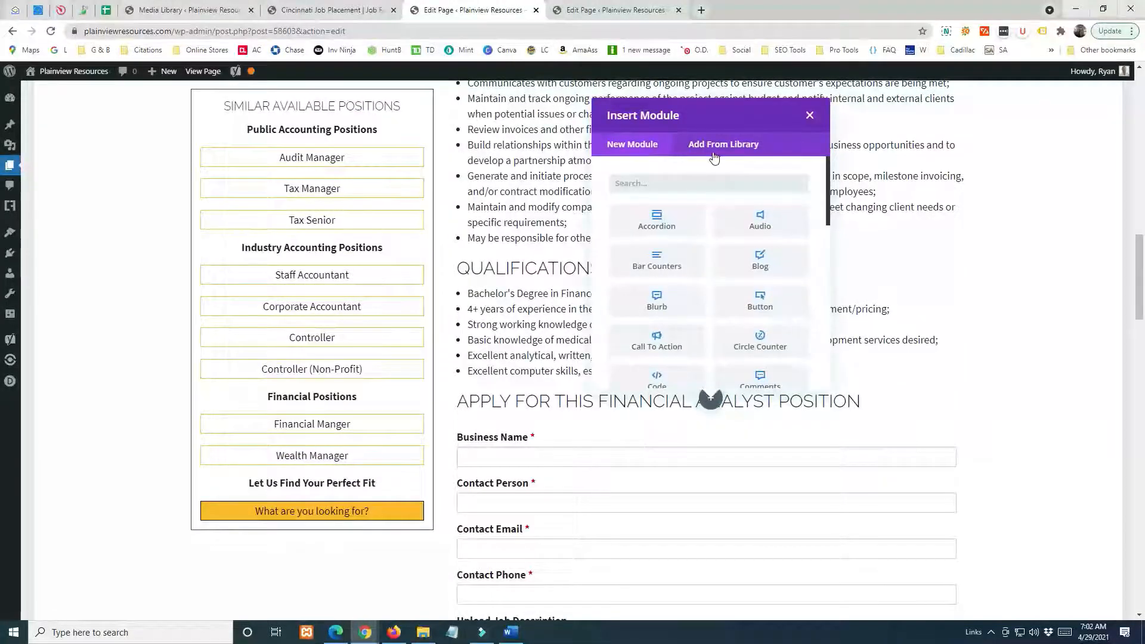
scroll(728, 276, down, 8)
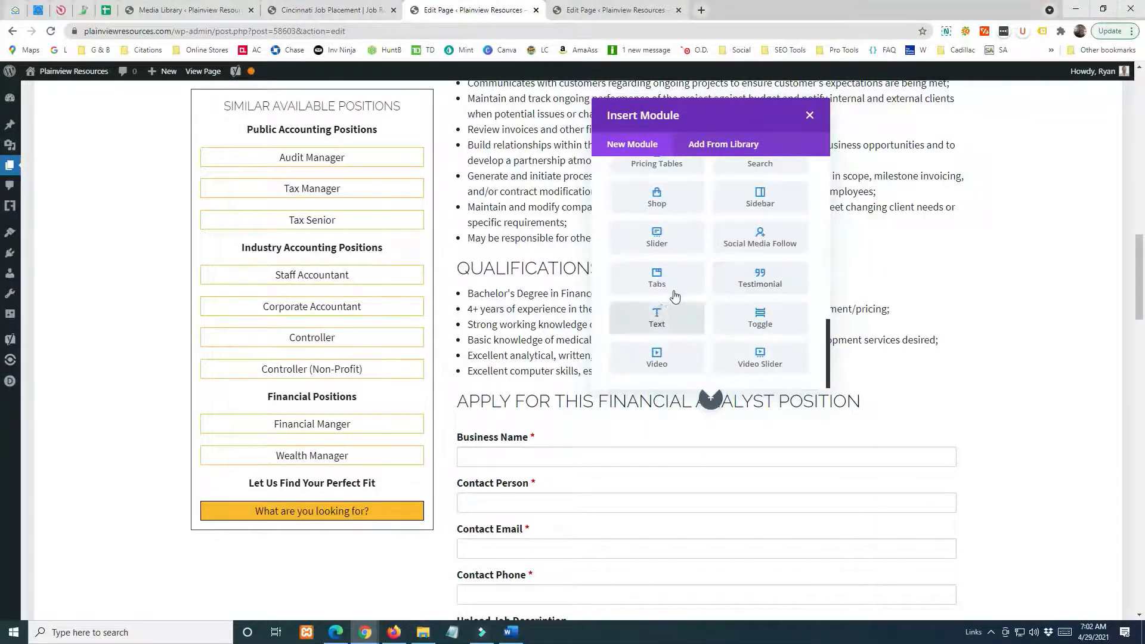
scroll(727, 295, up, 10)
scroll(715, 301, down, 3)
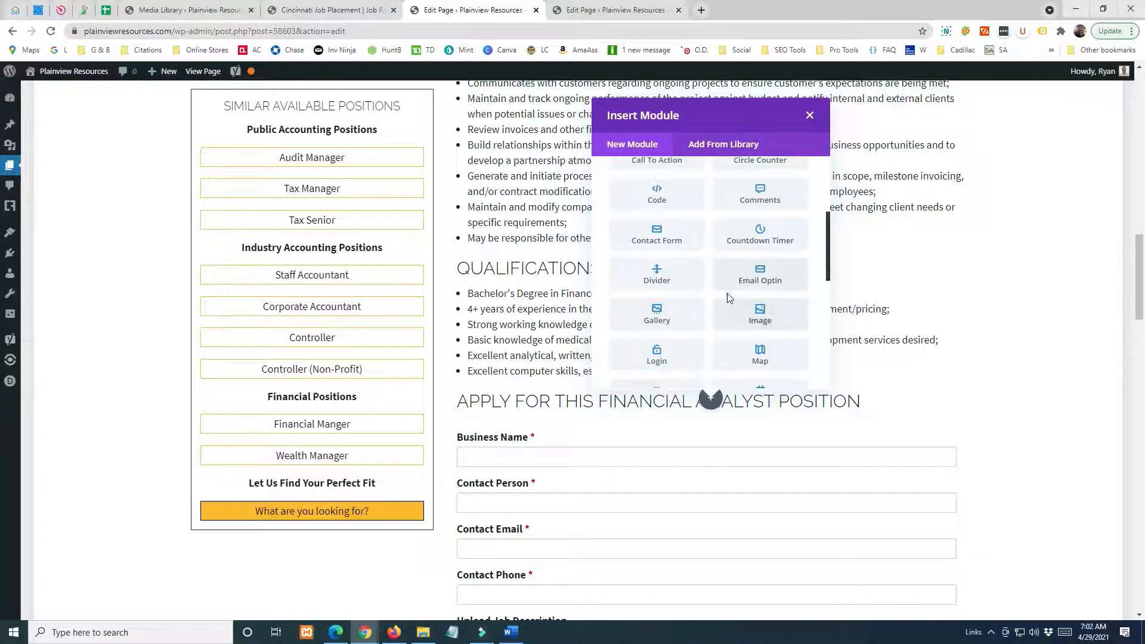
scroll(746, 301, up, 3)
scroll(747, 301, down, 5)
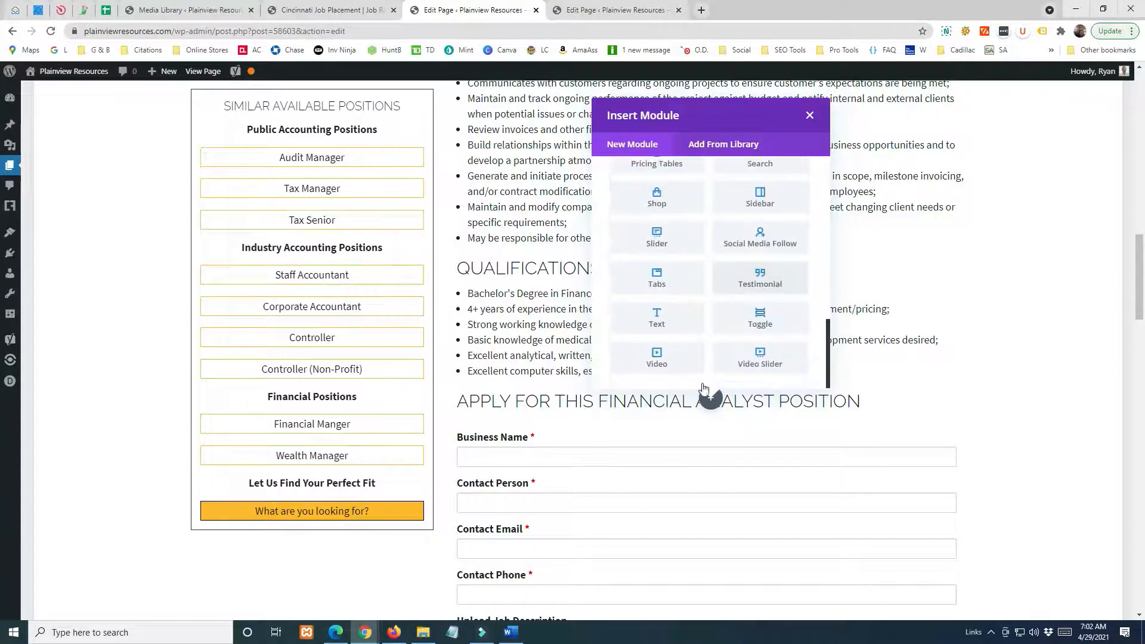
click(659, 317)
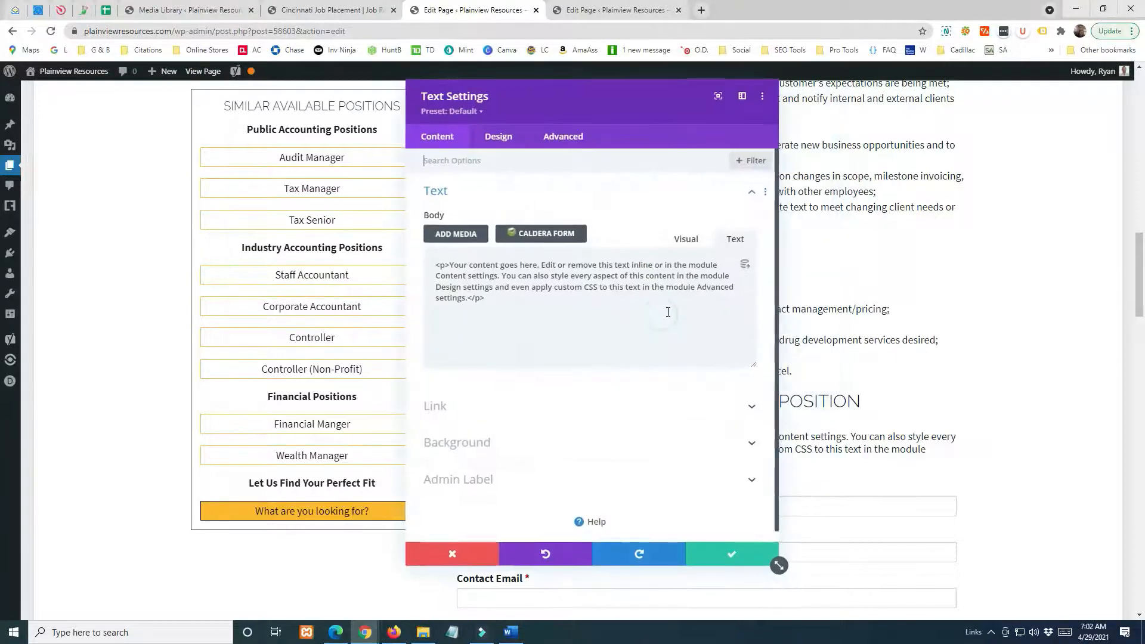
Examine the new text module's background image options and accept its settings.
click(467, 440)
click(626, 242)
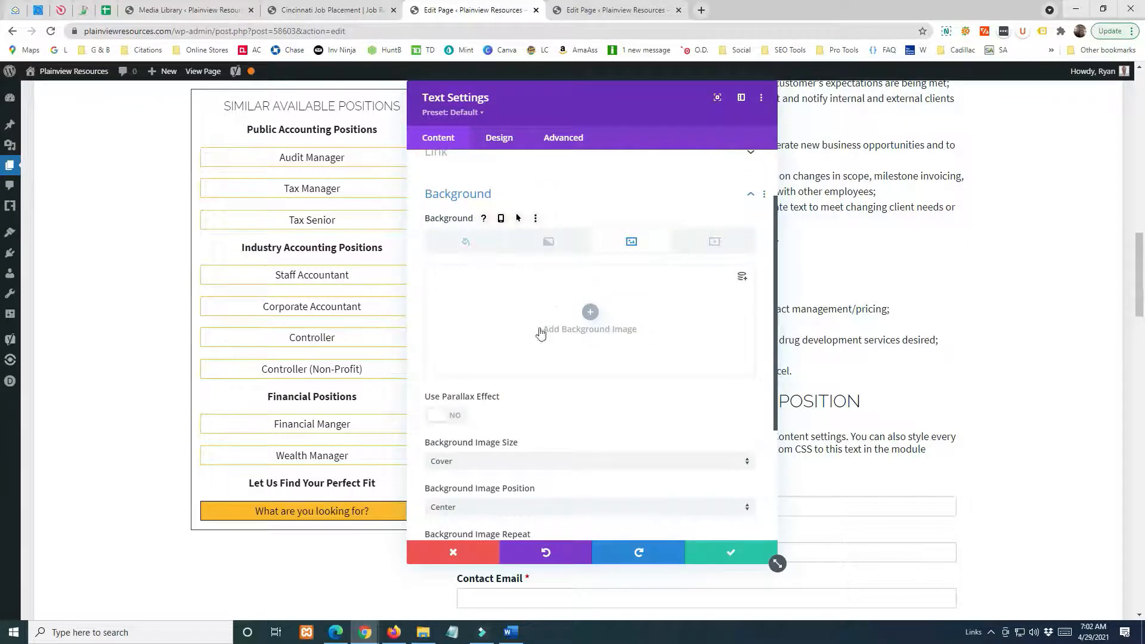
click(732, 551)
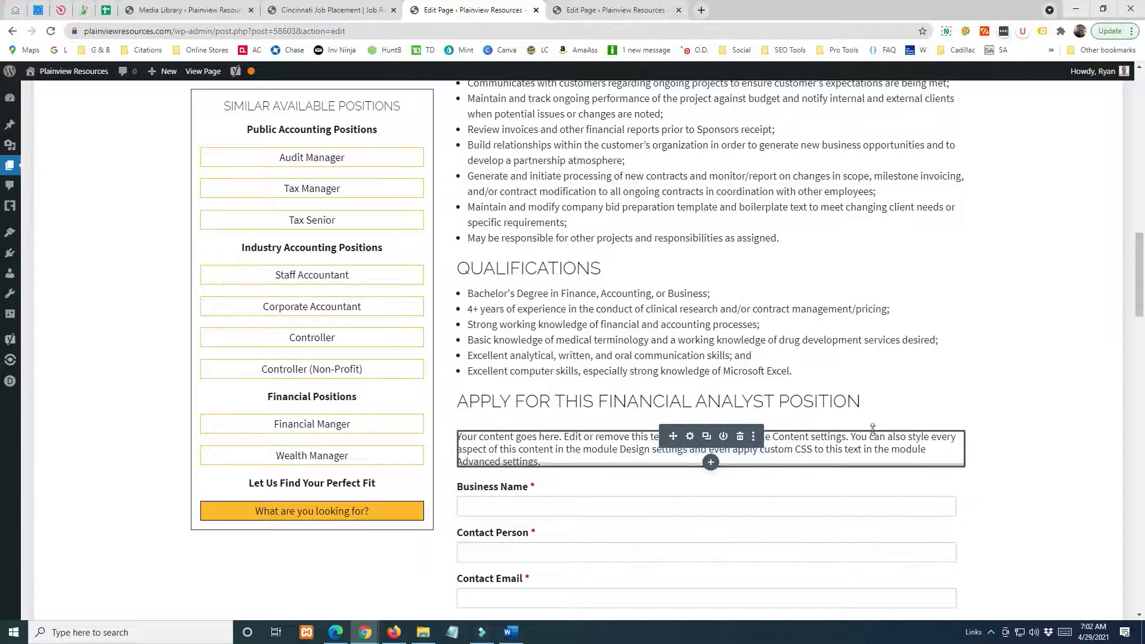
Switch the builder to wireframe view, check the placeholder text module above the Code module and delete it.
scroll(872, 426, up, 17)
click(902, 239)
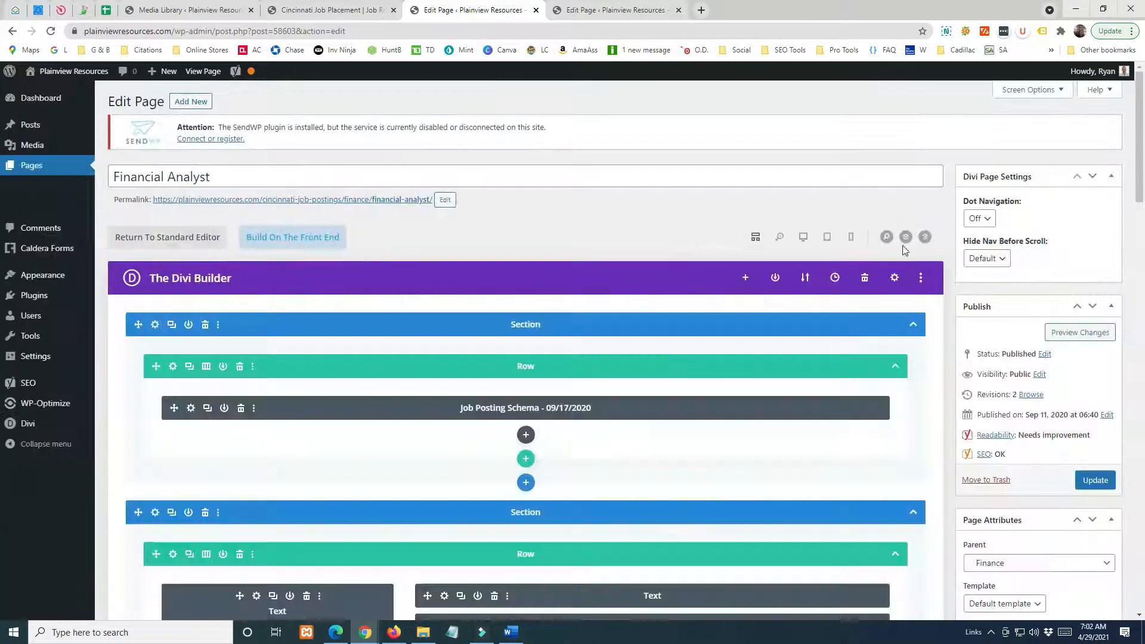
scroll(1, 149, down, 3)
scroll(1, 149, down, 2)
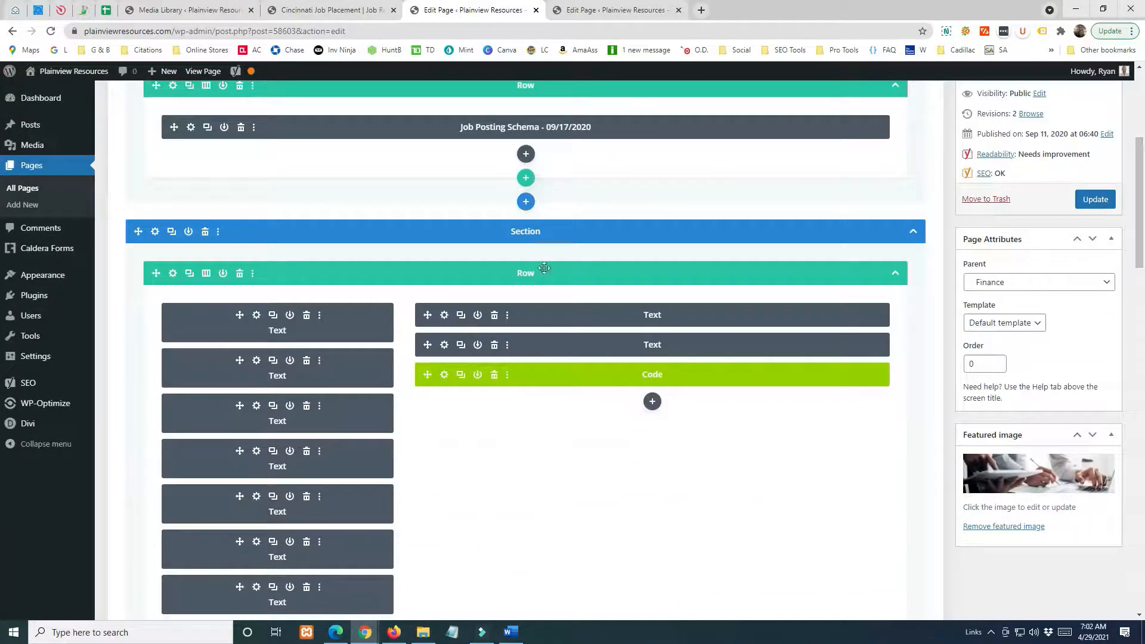
click(443, 345)
click(509, 312)
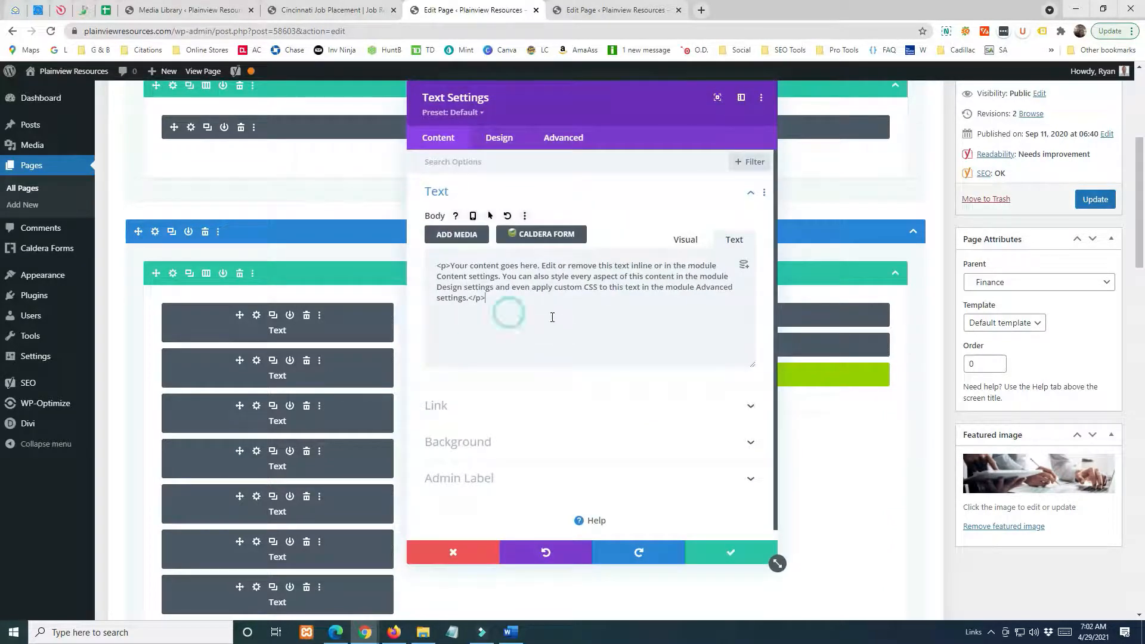
key(ctrl+a)
click(562, 304)
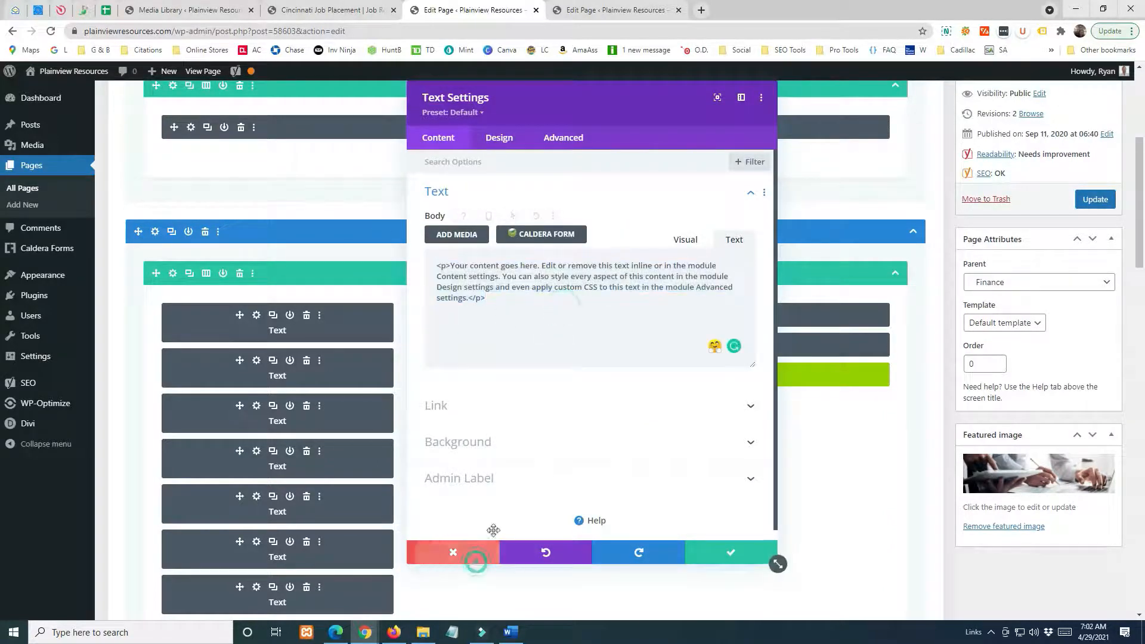
click(486, 553)
click(494, 346)
Return the builder to desktop view and save the Financial Analyst page.
scroll(716, 274, up, 5)
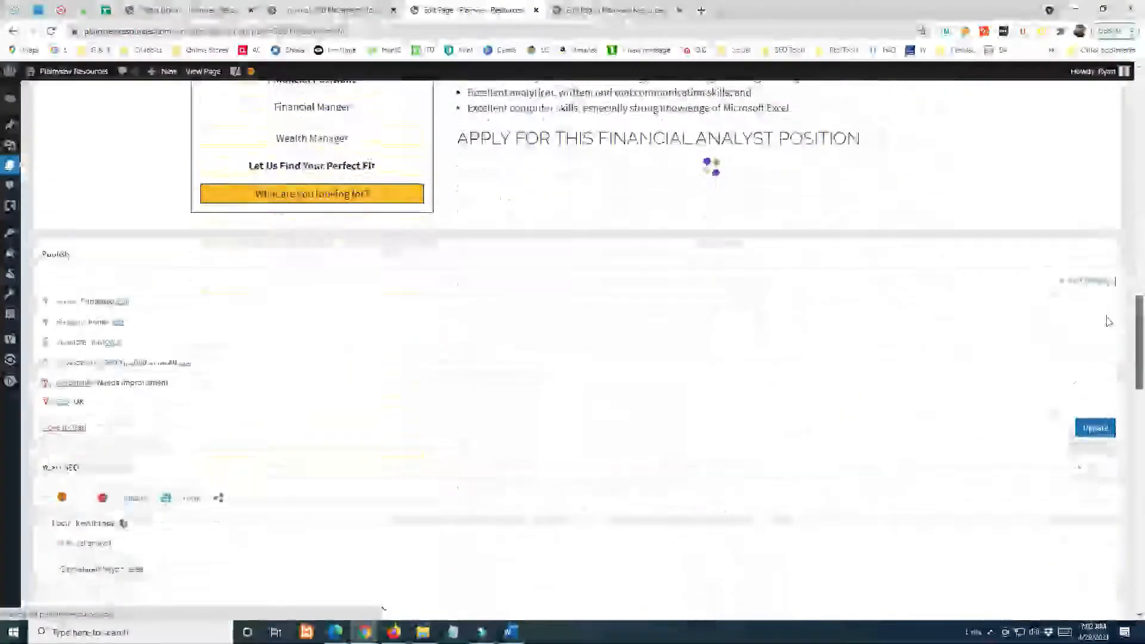
scroll(1107, 321, up, 20)
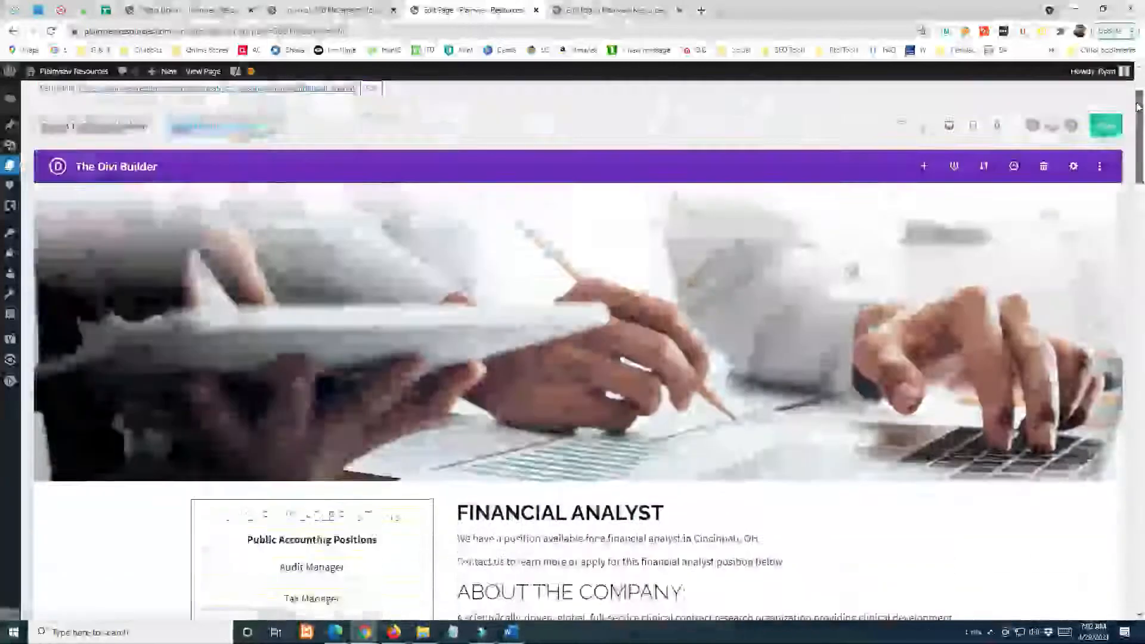
click(1101, 200)
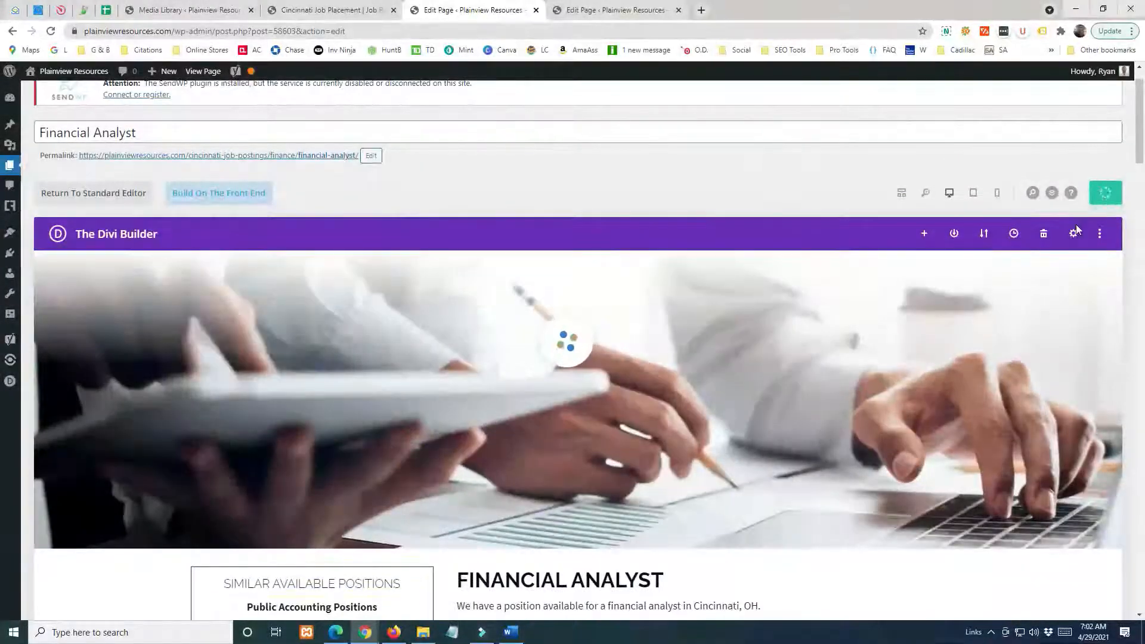